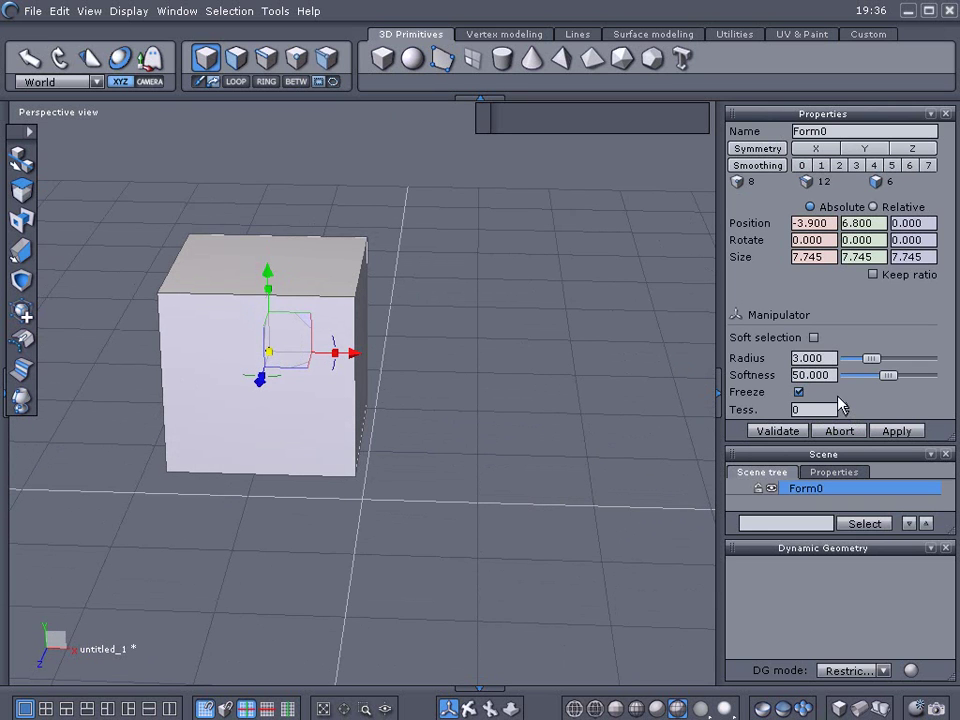
Apply smoothing level 3 to the cube and return it to level 0.
mouse_move(848, 409)
mouse_down()
mouse_move(848, 385)
mouse_move(845, 426)
mouse_move(845, 385)
mouse_move(845, 426)
mouse_move(845, 410)
mouse_up()
click(856, 165)
scroll(342, 443, up, 3)
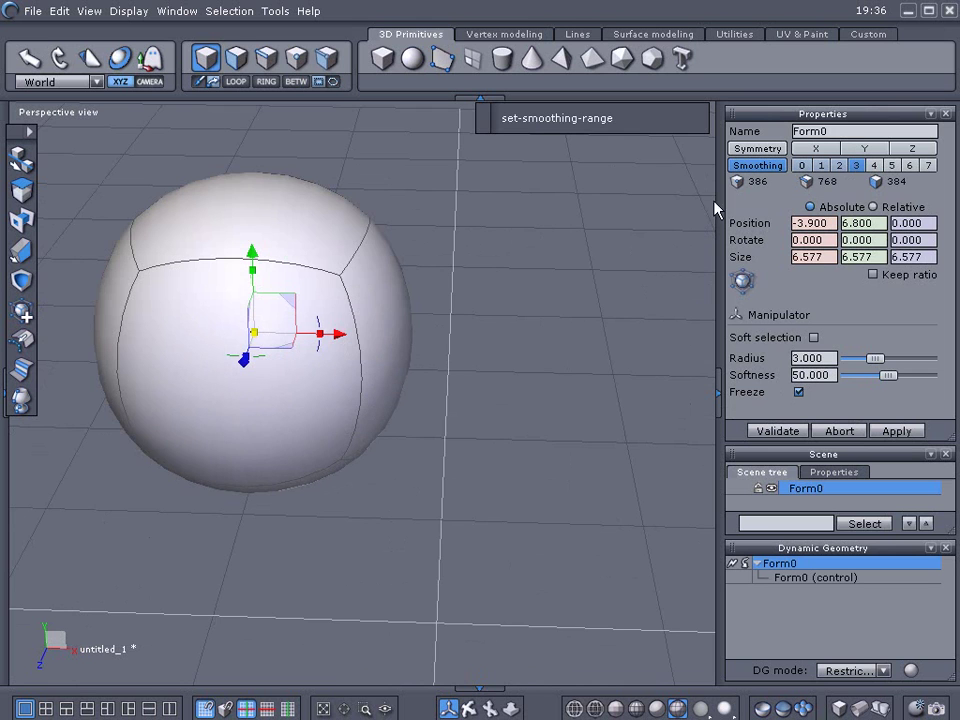
click(801, 165)
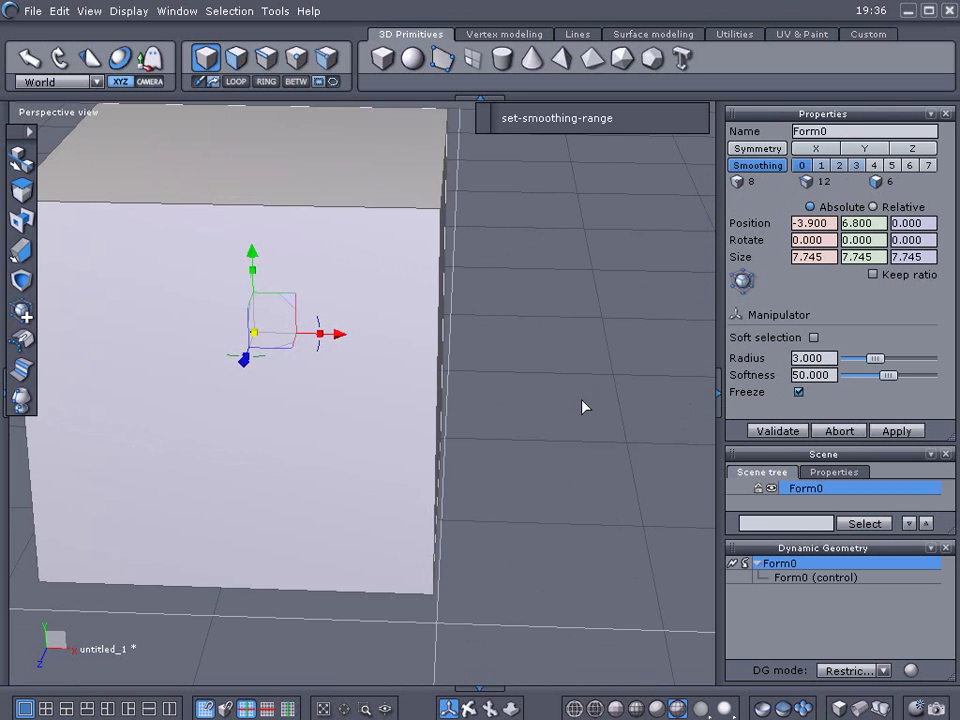
Set the cube's smoothing to level 3.
scroll(585, 407, down, 4)
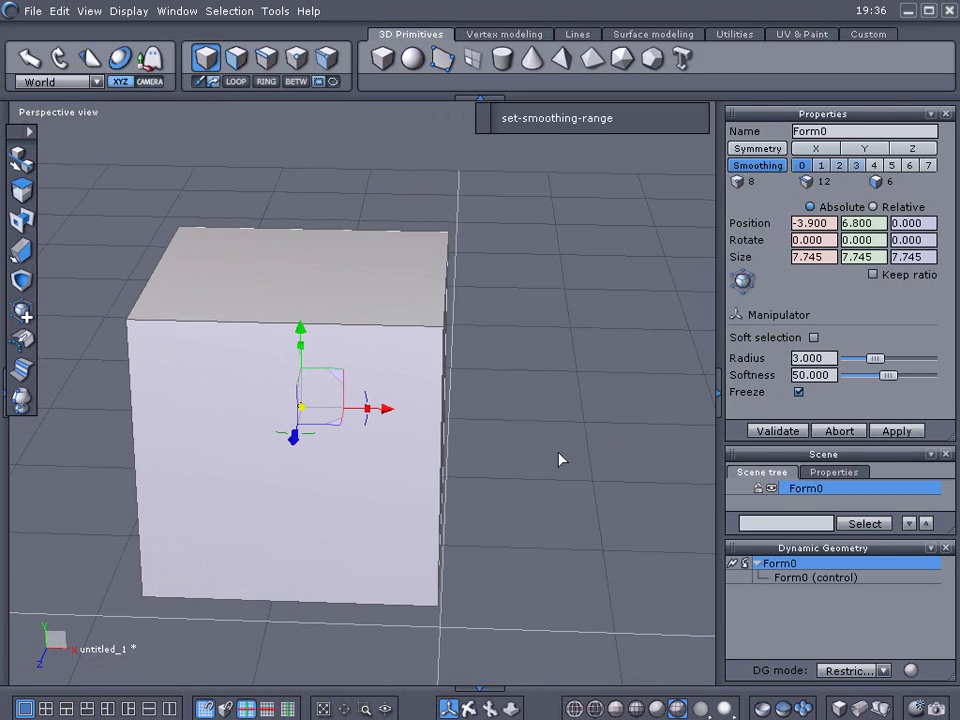
scroll(559, 453, down, 2)
middle_drag(559, 453, 526, 422)
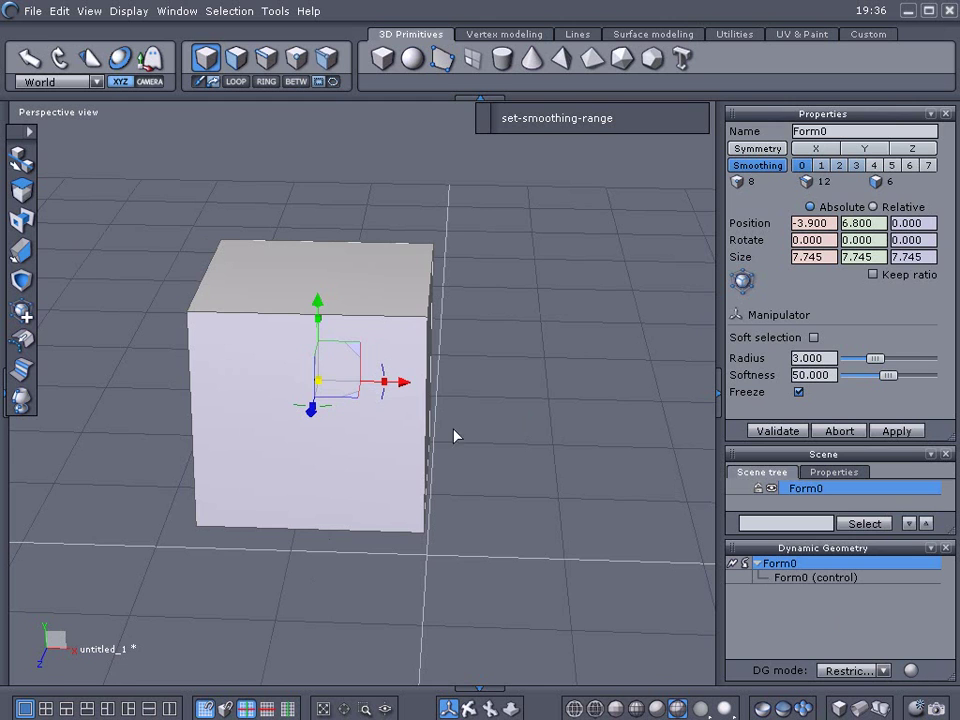
scroll(364, 392, up, 2)
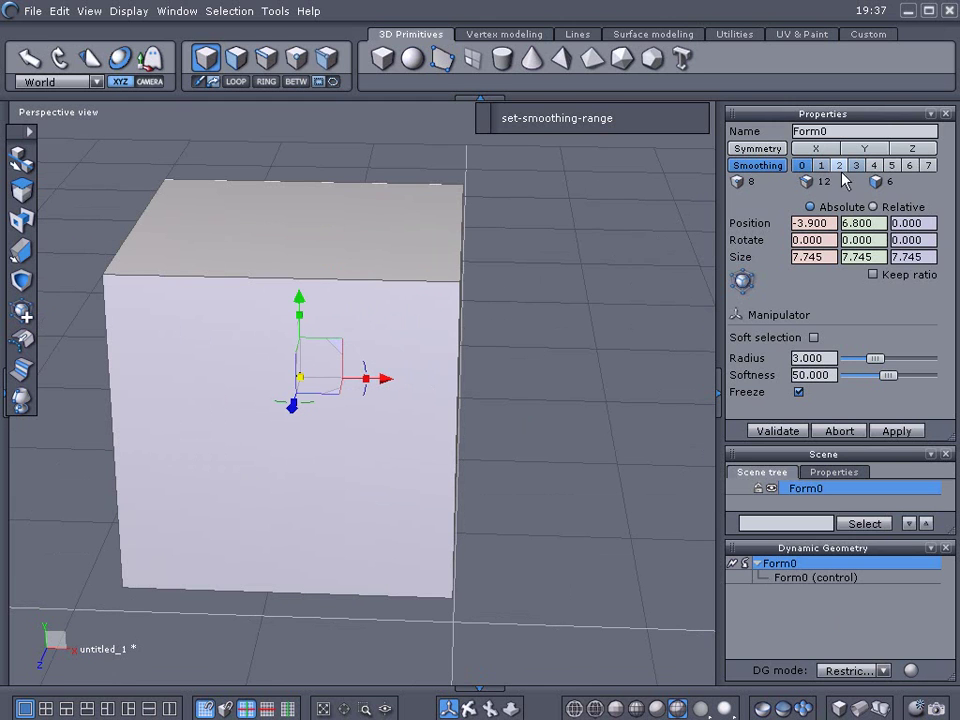
click(857, 166)
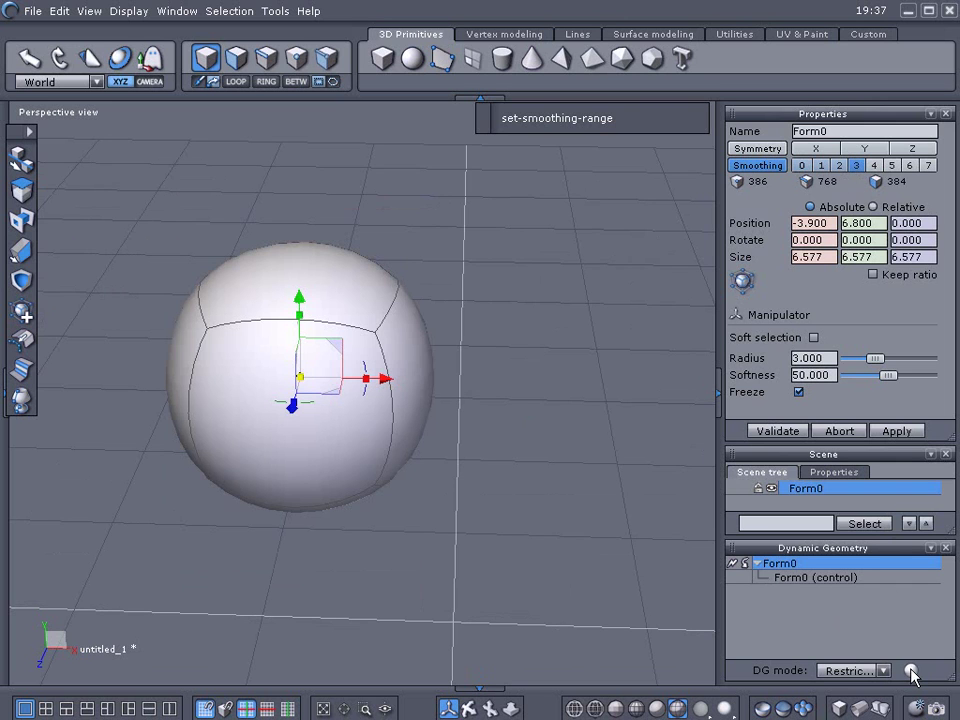
Select Form0's control cage and switch the smoothing to level 0 and back to level 3.
click(765, 580)
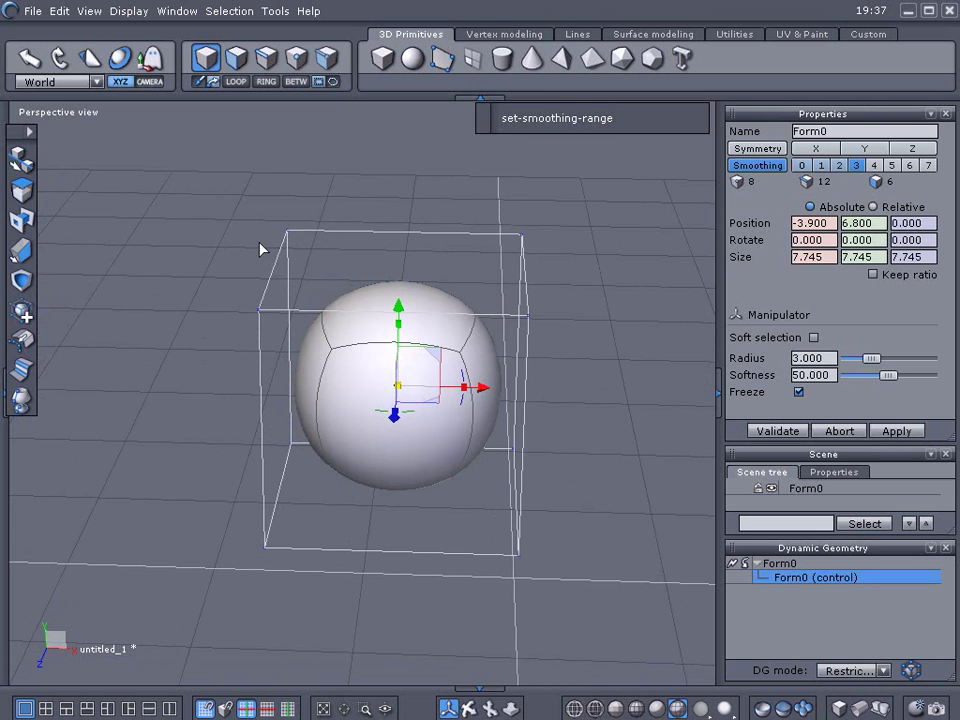
click(803, 166)
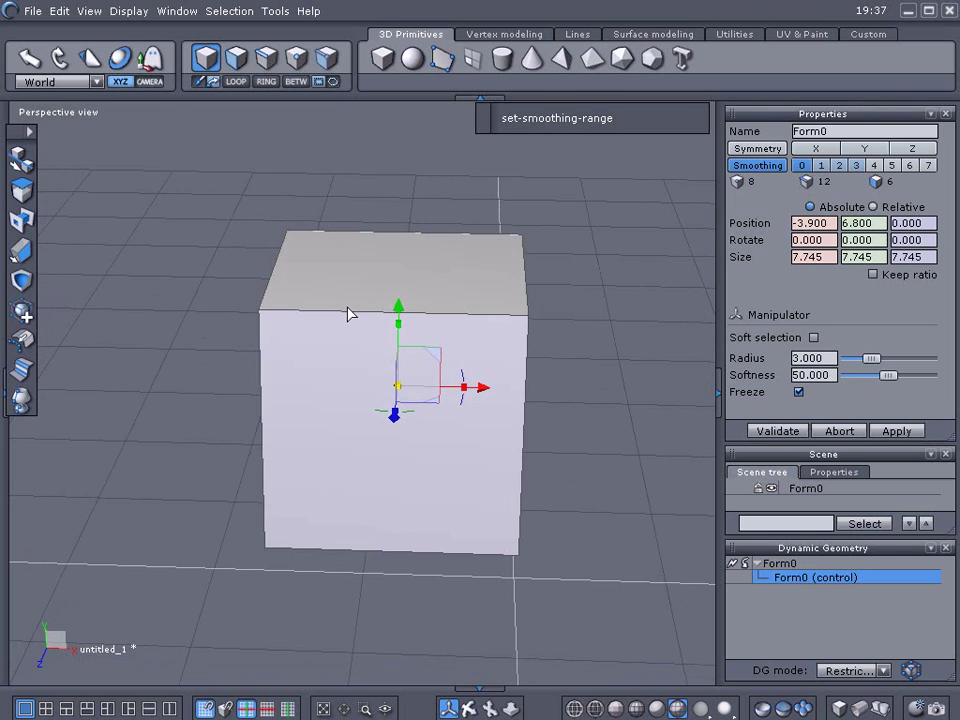
click(857, 167)
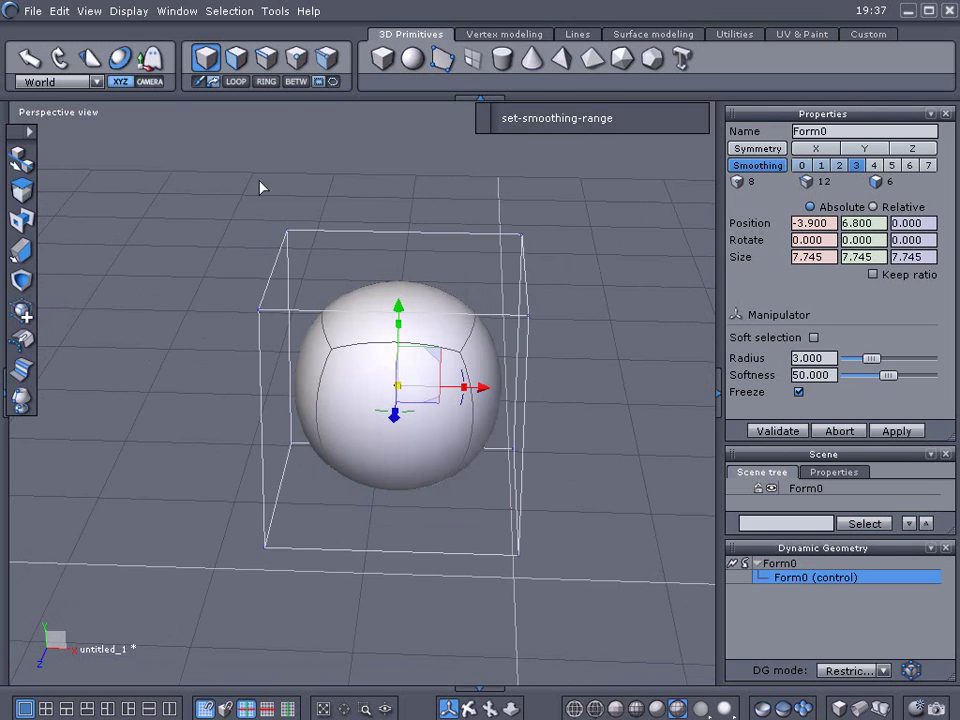
Try moving the control cage's upper-left edge inward toward the sphere, and undo the move.
click(267, 60)
click(272, 279)
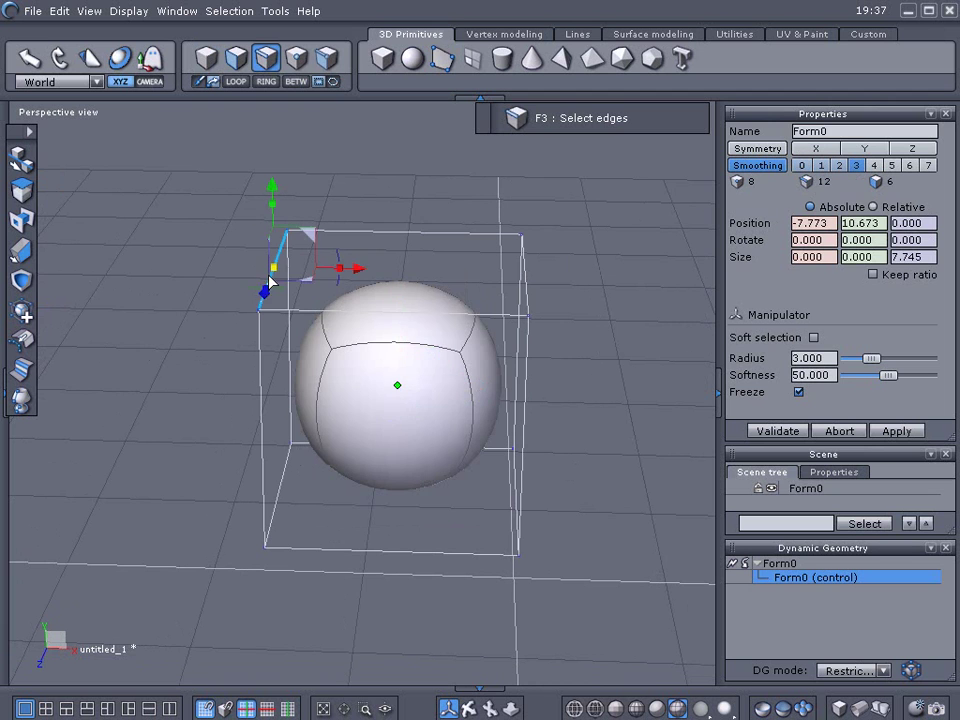
drag(310, 234, 333, 268)
key(ctrl+z)
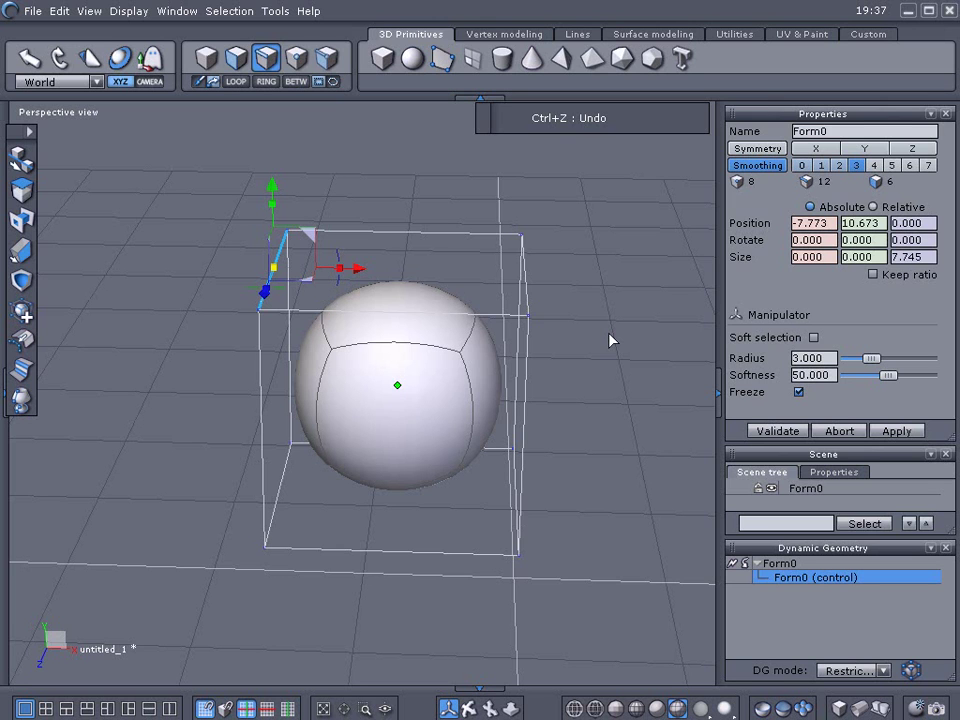
Hide the control cage and try raising the smoothed form's top face, undoing the move.
click(911, 671)
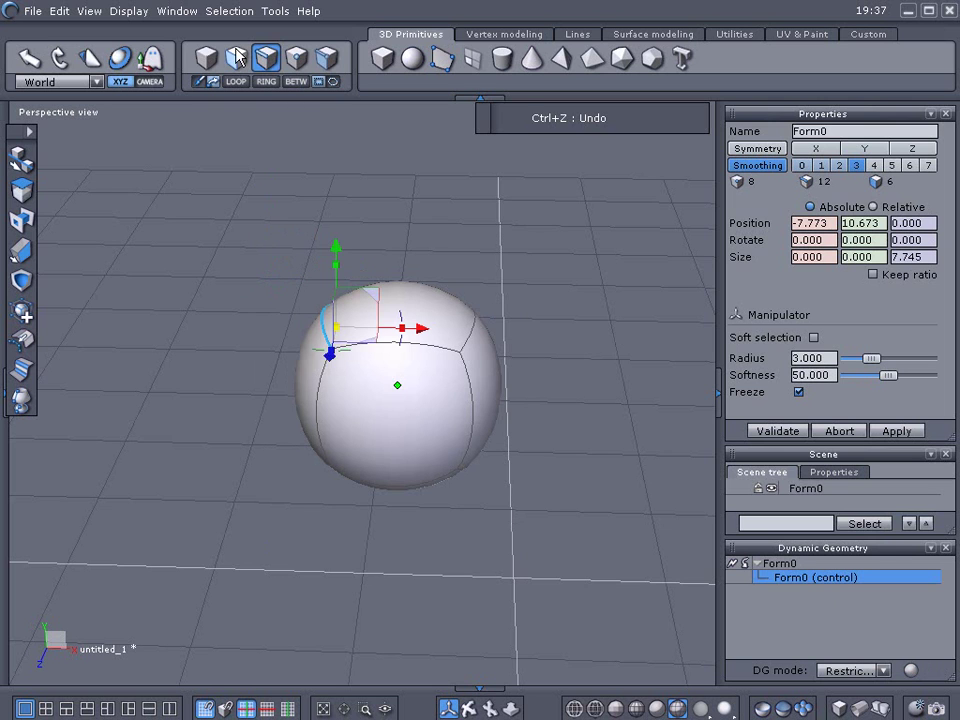
key(F2)
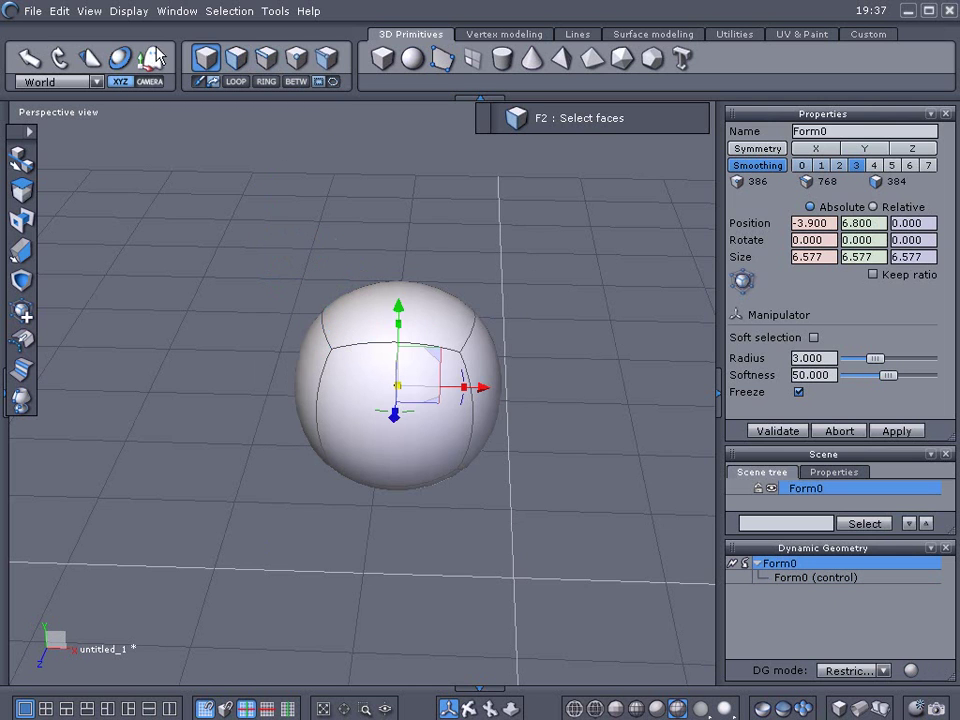
click(356, 296)
drag(407, 252, 409, 220)
key(ctrl+z)
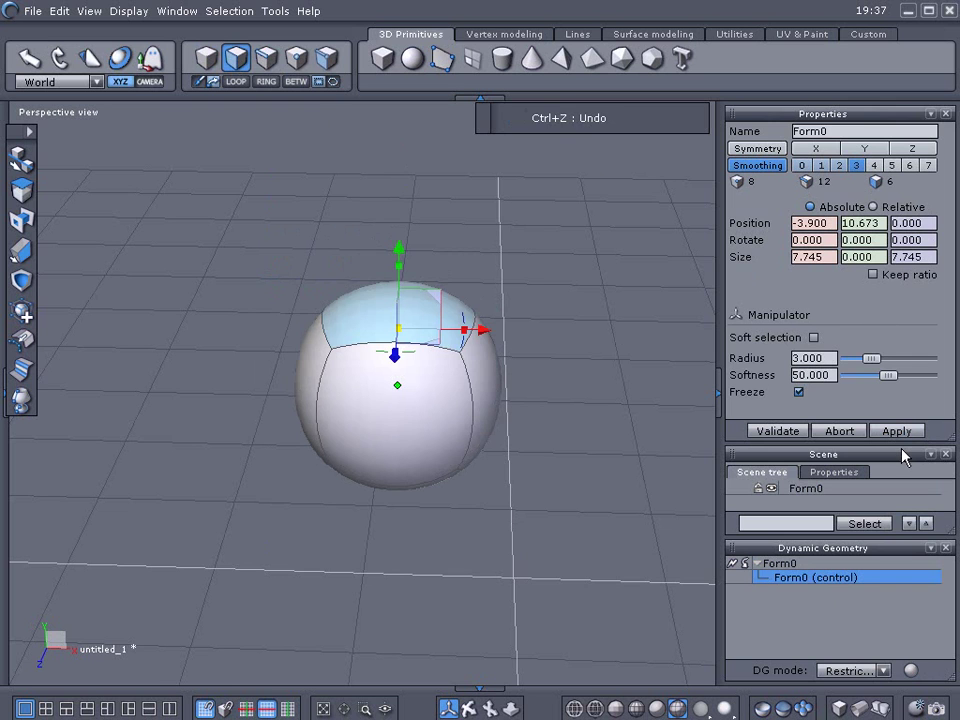
Show the control cage and remove the smoothing from Form0's dynamic geometry.
click(909, 671)
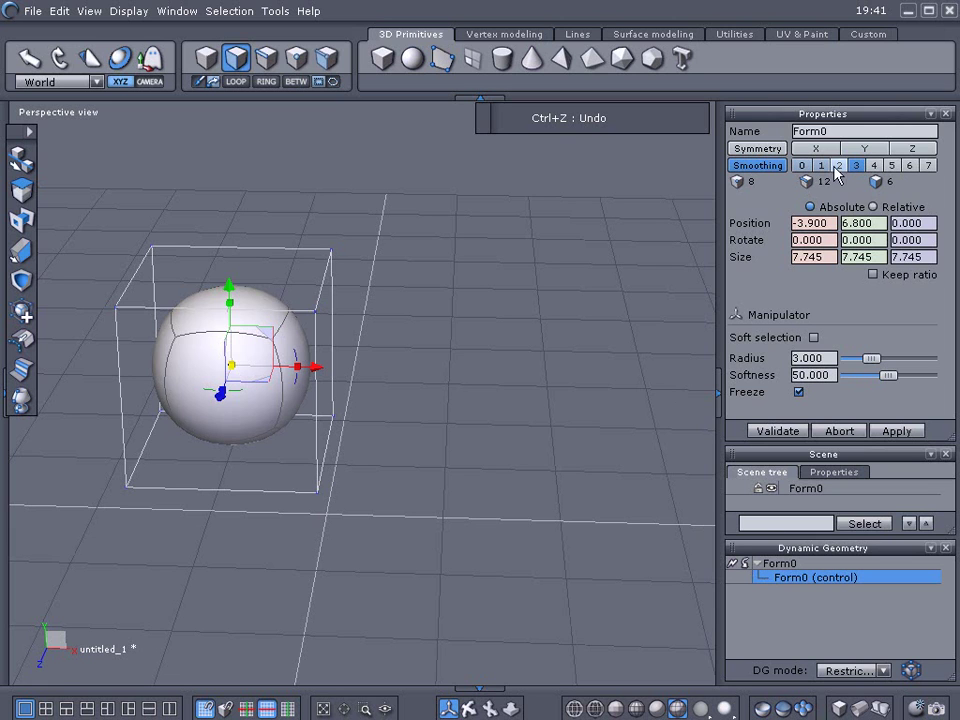
click(747, 564)
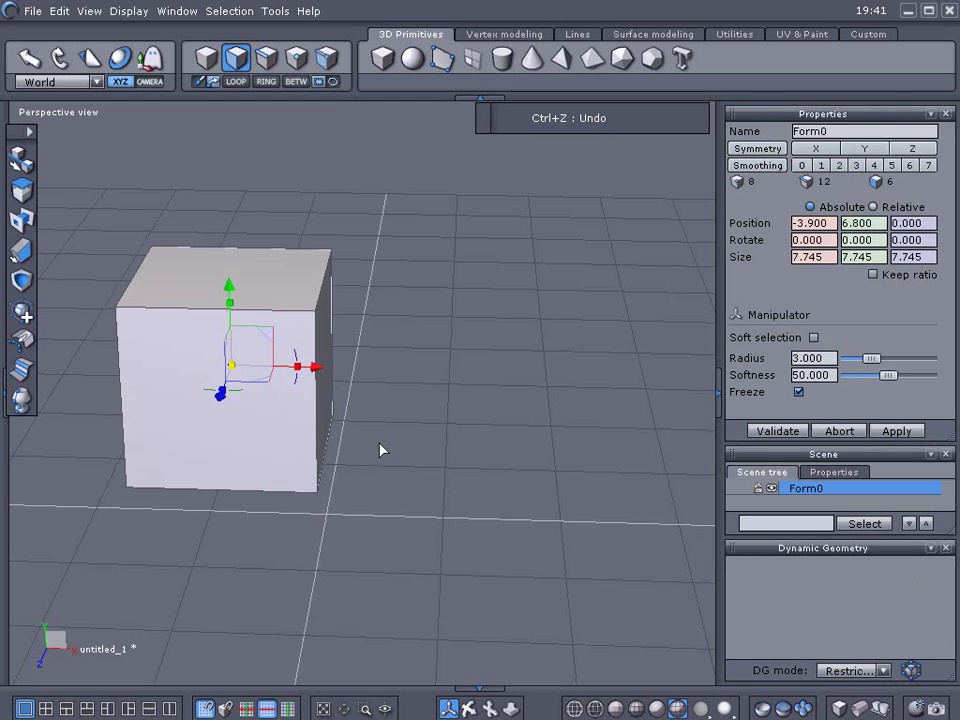
Clone the cube as a whole object and move the clone along X to position 8.000.
click(205, 56)
click(61, 11)
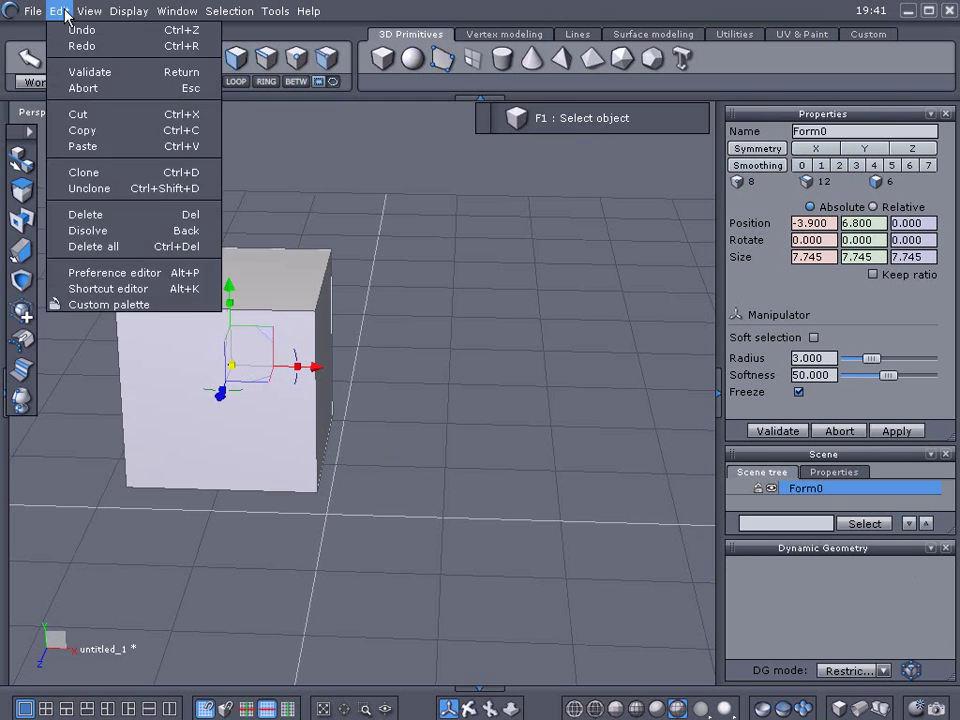
click(66, 173)
drag(317, 367, 606, 388)
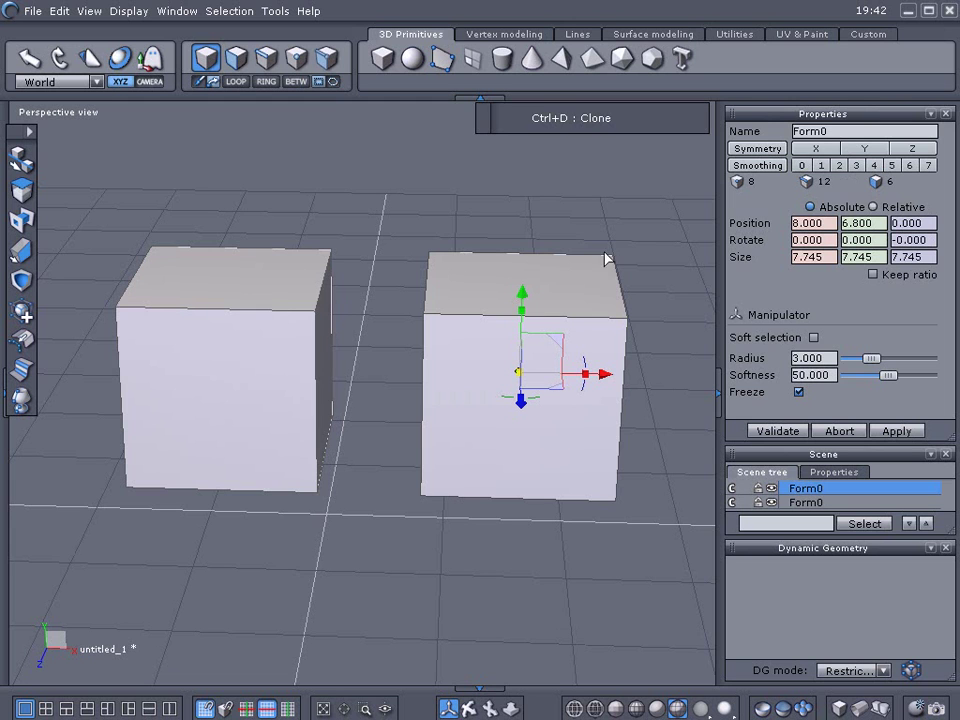
Apply smoothing level 3 to the cloned cubes and remove the smoothing from the right one only.
click(857, 166)
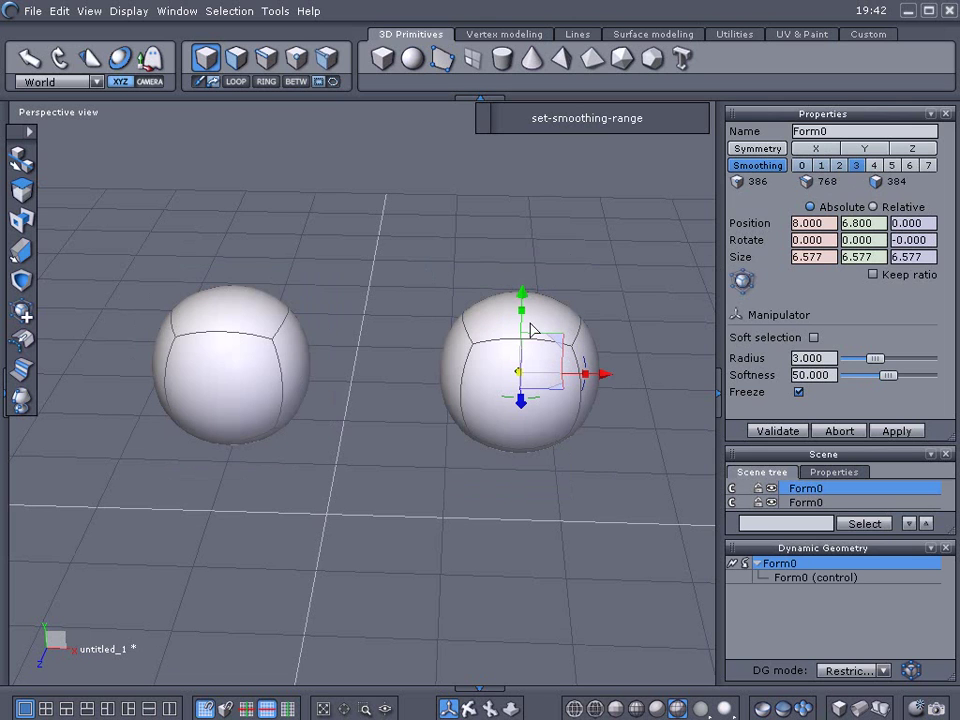
click(746, 564)
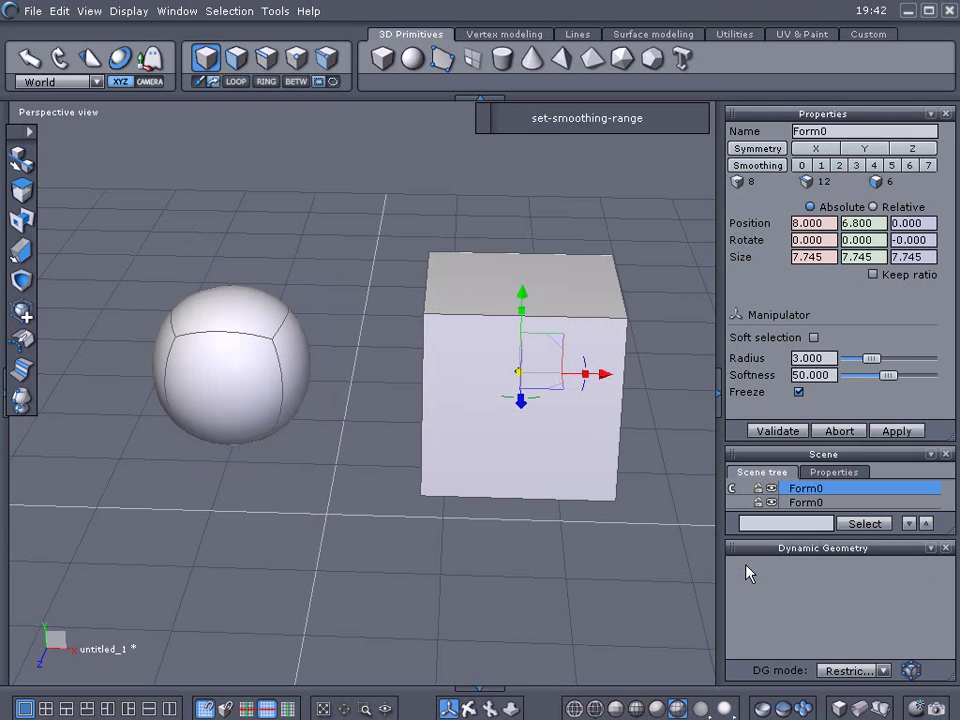
Try moving the top face of the unsmoothed right cube upward, and undo the move.
click(238, 62)
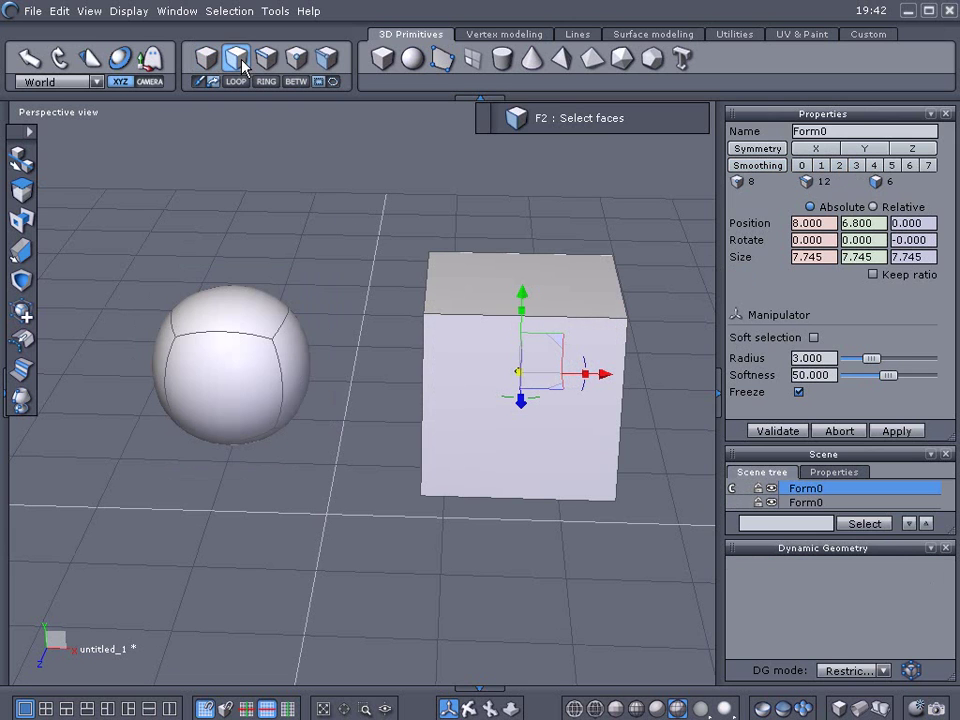
click(470, 280)
mouse_move(526, 205)
mouse_down()
mouse_move(521, 112)
mouse_move(521, 242)
mouse_move(523, 161)
mouse_move(518, 205)
mouse_up()
key(ctrl+z)
key(ctrl+z)
Select the smoothed left form and hide its control cage.
click(232, 318)
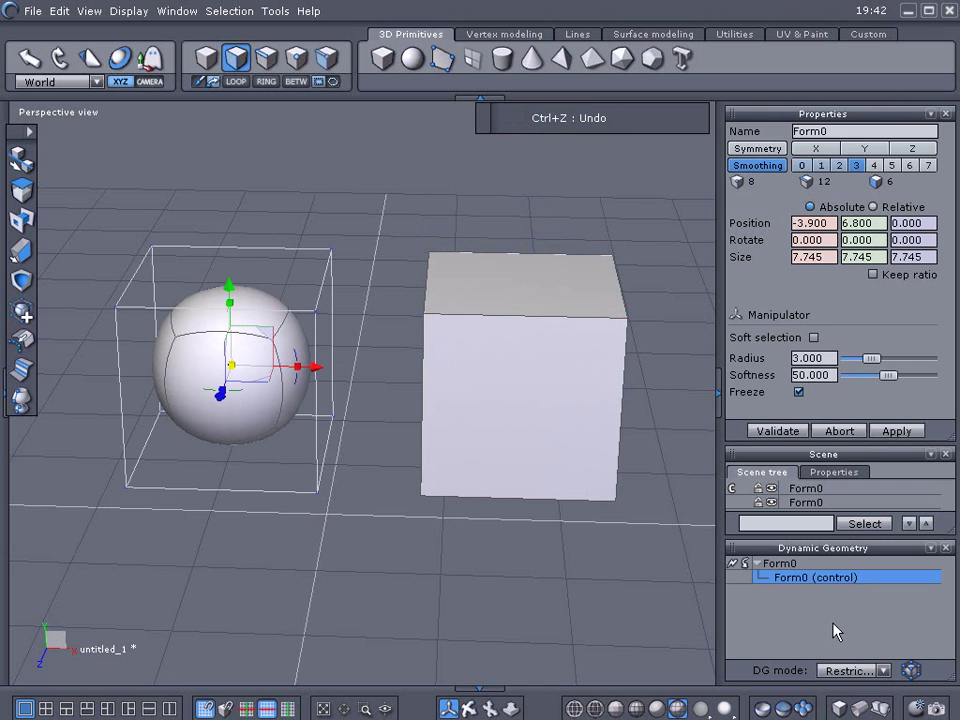
click(910, 670)
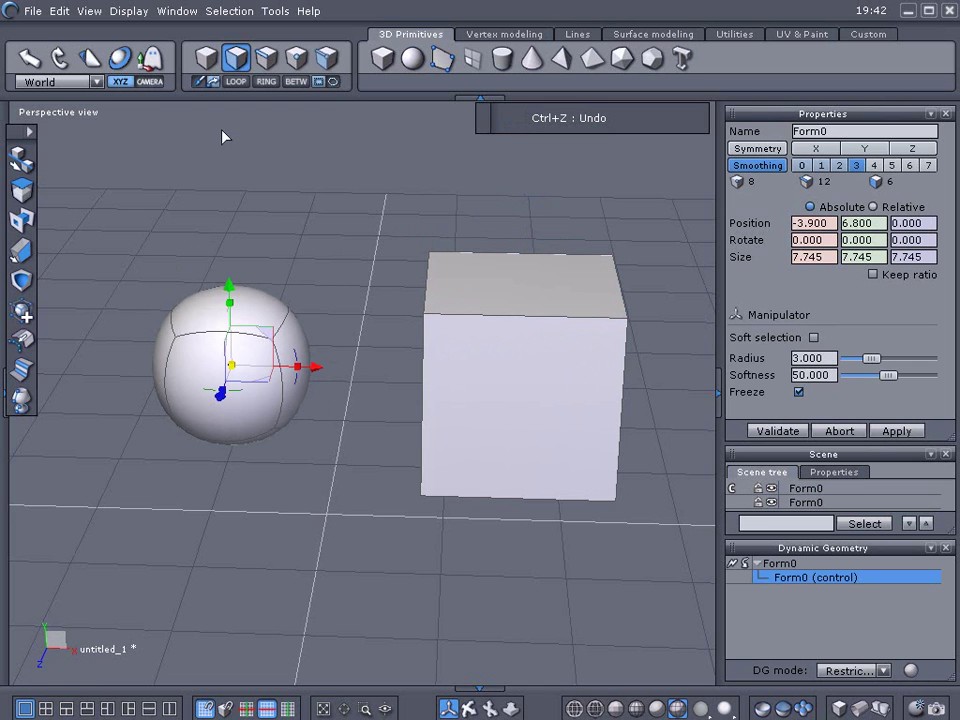
Try moving the smoothed left form's top face vertically, and undo the move.
click(213, 322)
drag(228, 232, 231, 262)
key(ctrl+z)
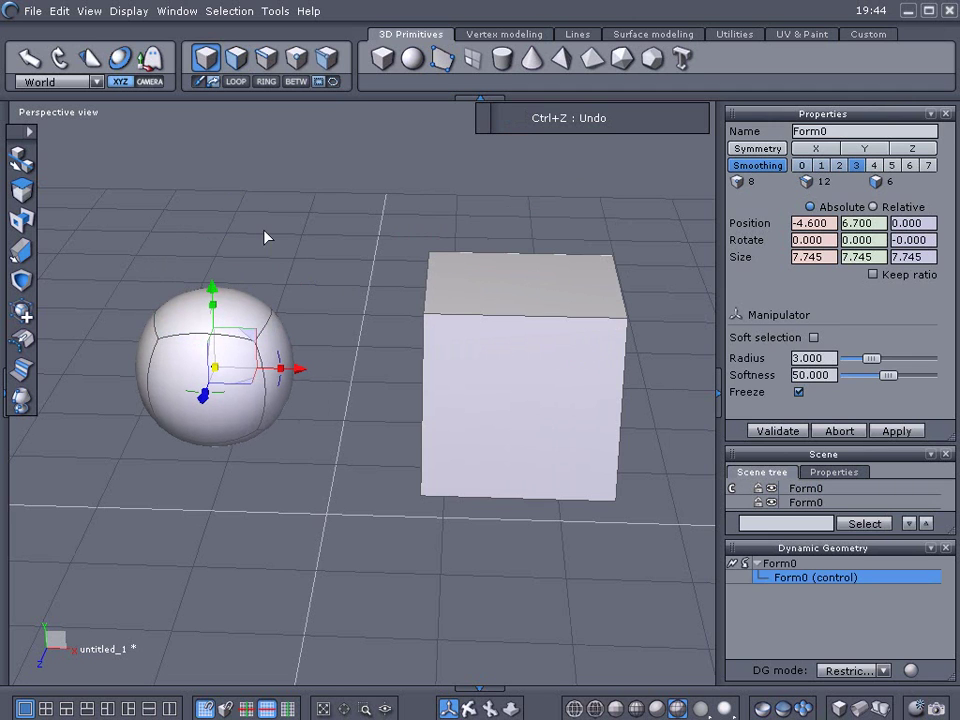
Move the smoothed form to X -3.400, Y 5.900 and the right cube to X 9.200, Y 6.400.
drag(251, 339, 277, 362)
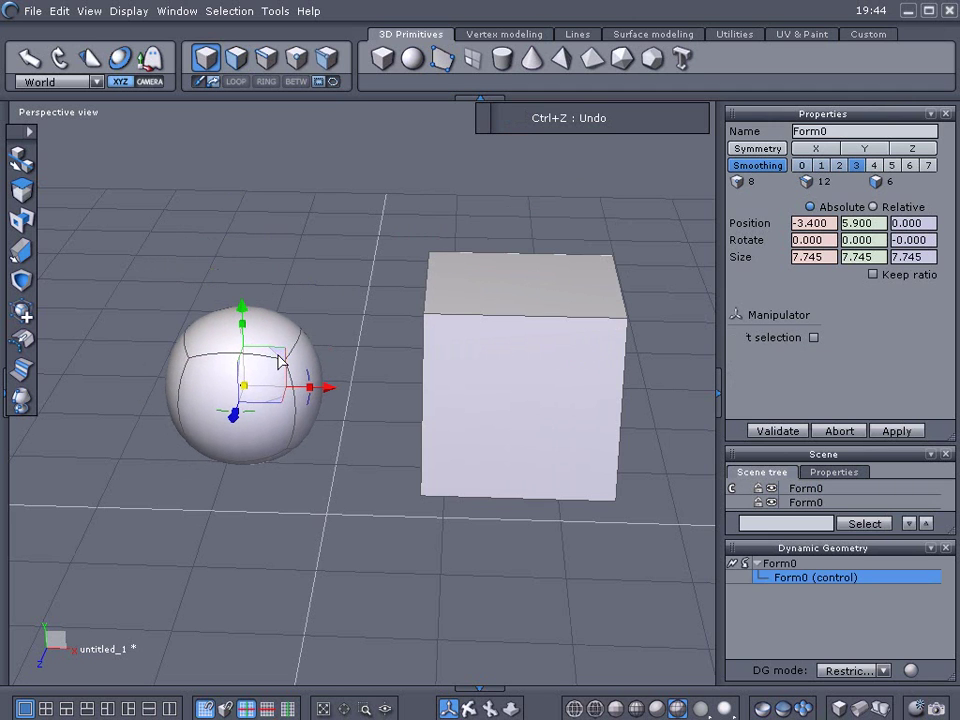
click(543, 398)
drag(565, 343, 587, 350)
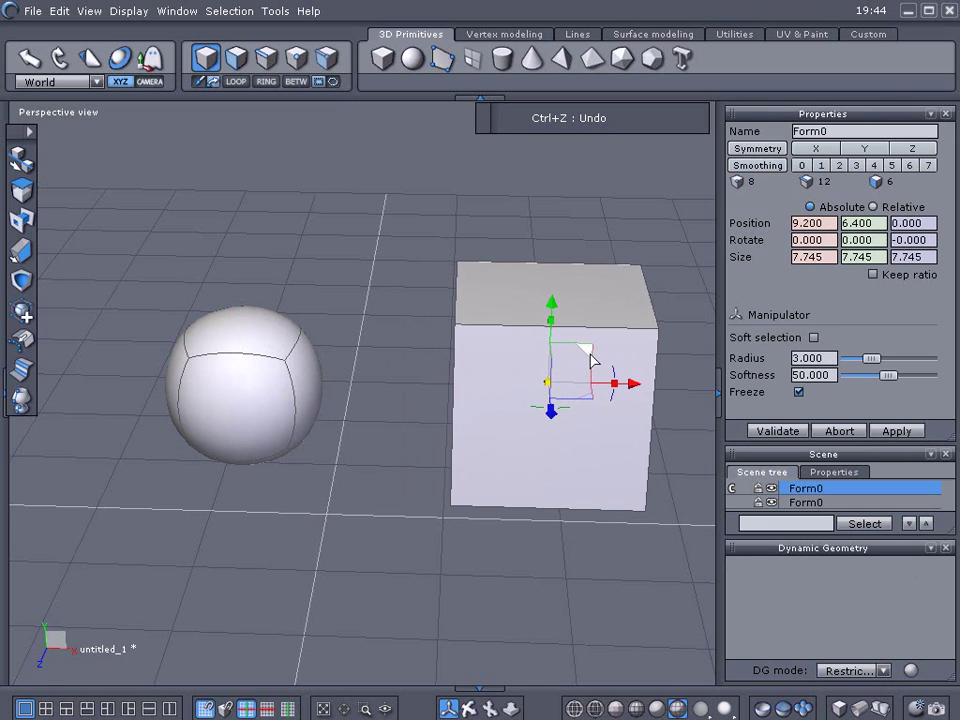
Show the smoothed form's control cage to compare it with the cube, and hide it again.
click(265, 396)
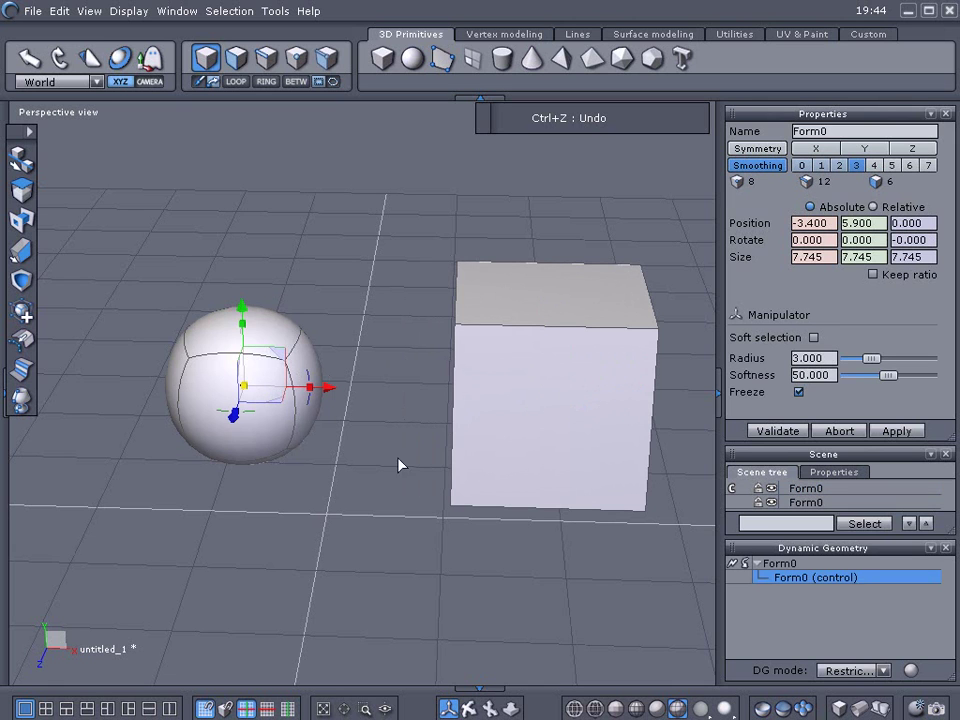
click(910, 670)
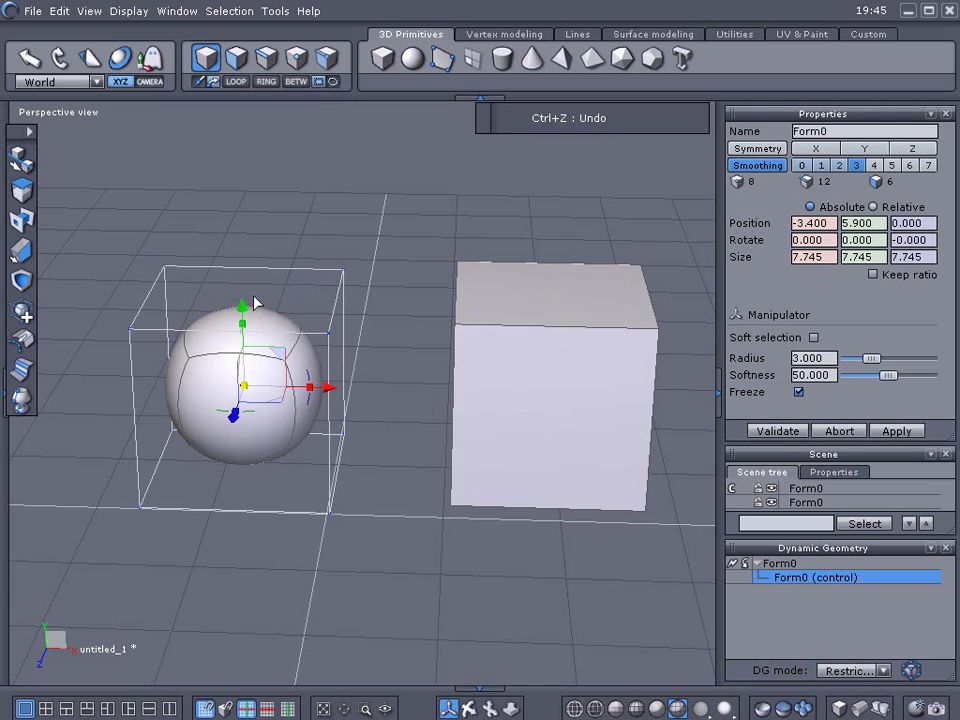
scroll(243, 295, down, 2)
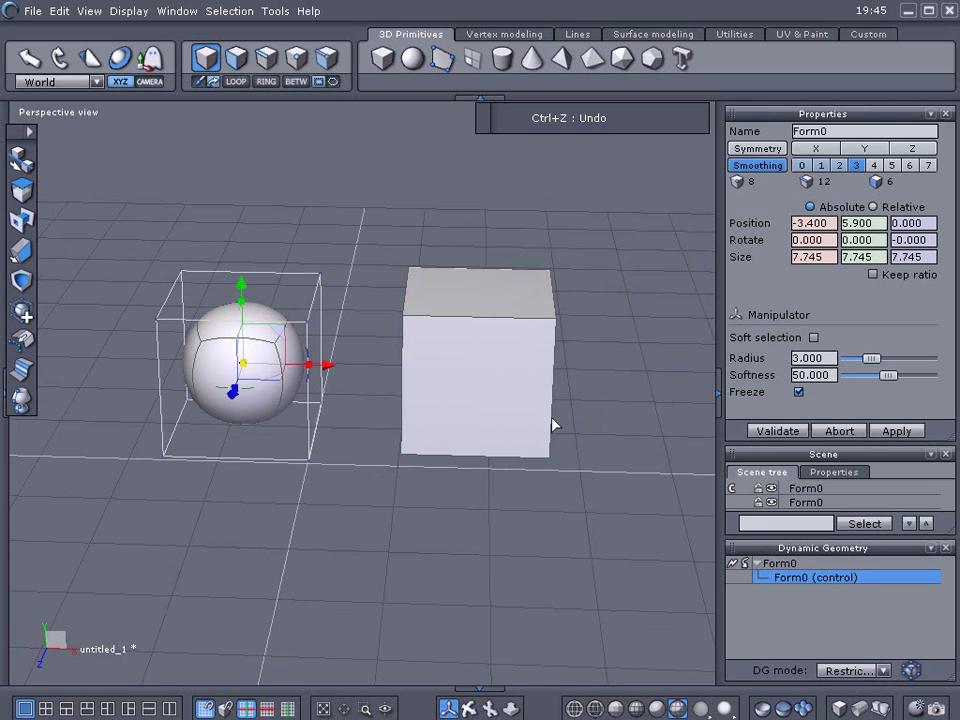
click(911, 671)
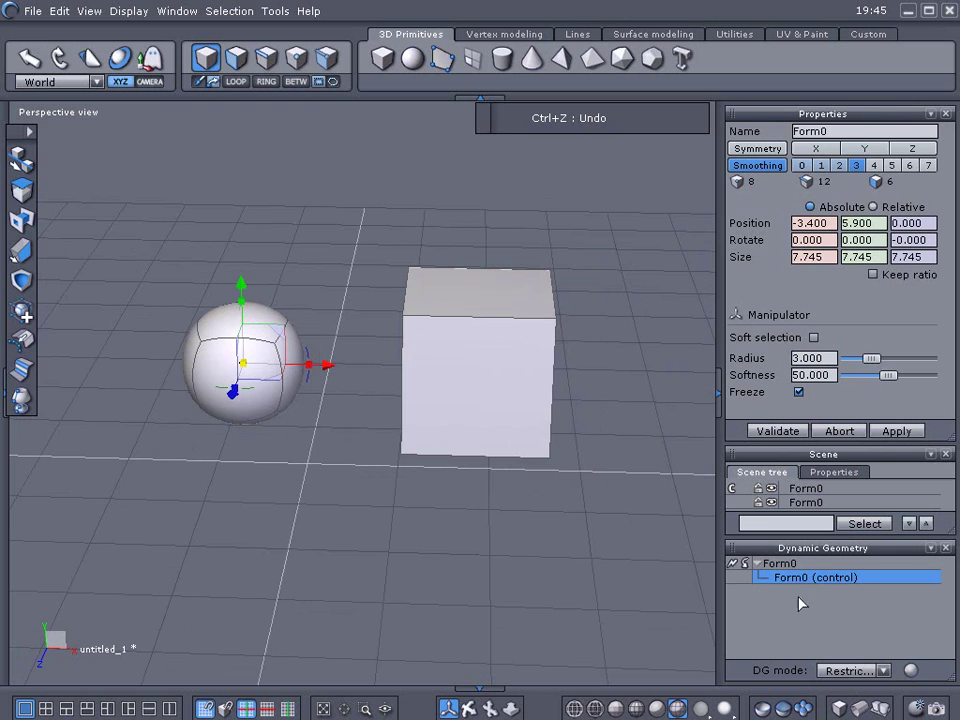
Select all edges of the unsmoothed right cube.
middle_drag(388, 462, 424, 512)
click(476, 440)
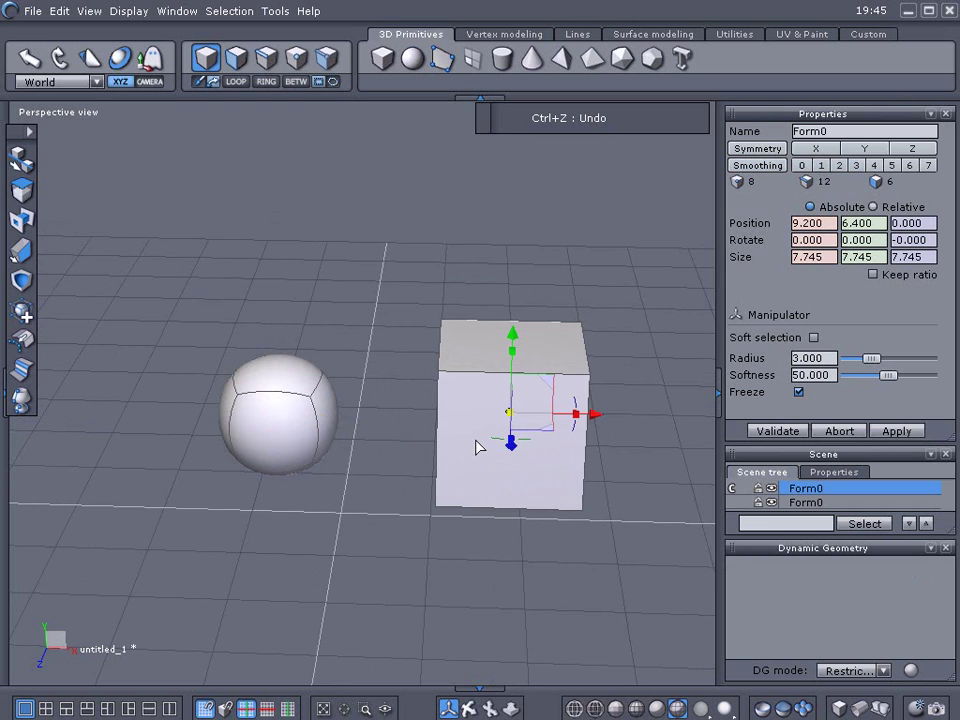
middle_drag(476, 446, 450, 420)
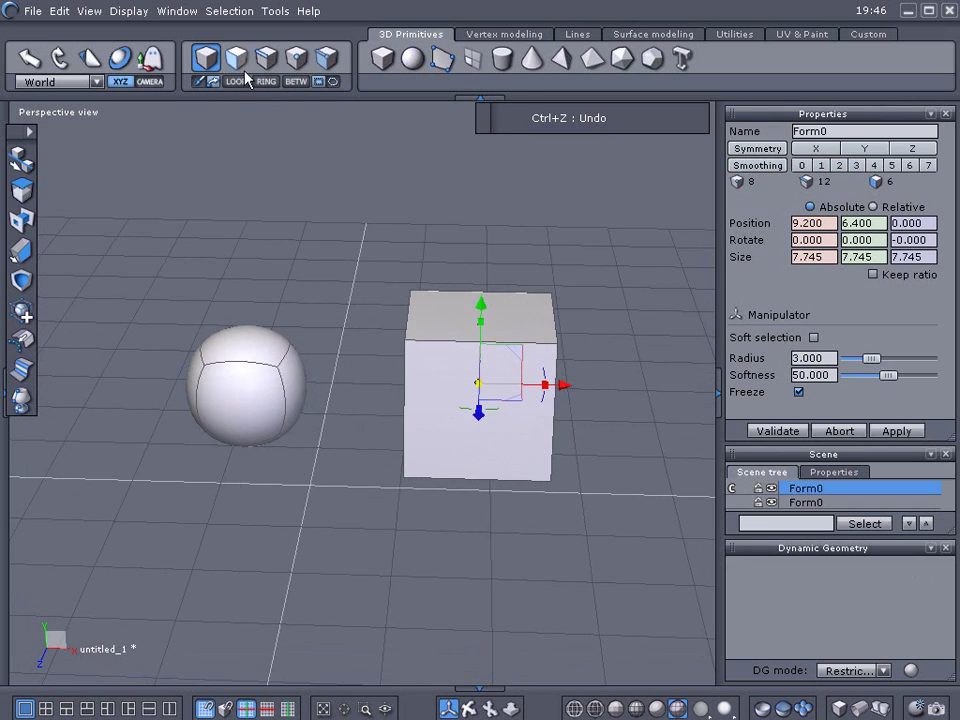
key(F2)
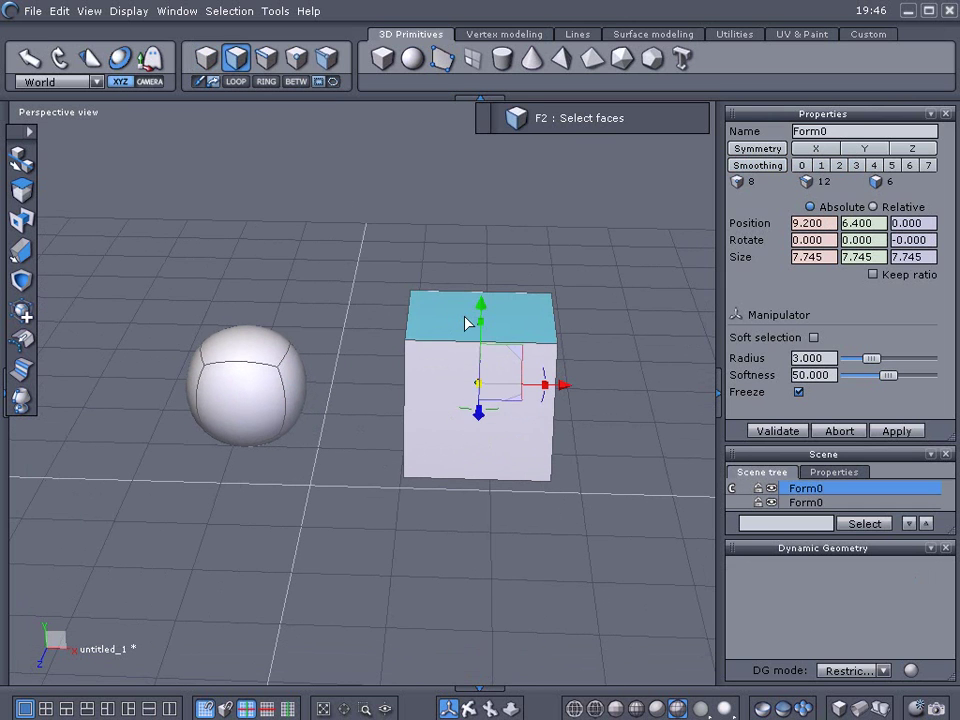
click(268, 59)
key(ctrl+a)
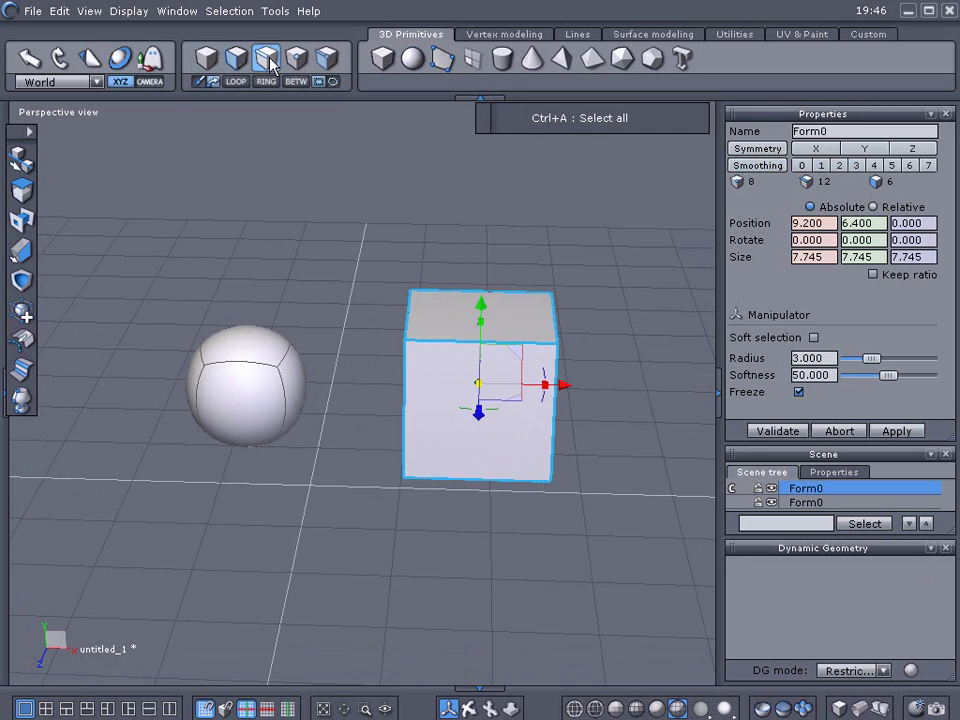
Extract a narrow band of new edges around all edges of the unsmoothed right cube, and deselect the edges.
click(483, 37)
drag(503, 58, 503, 160)
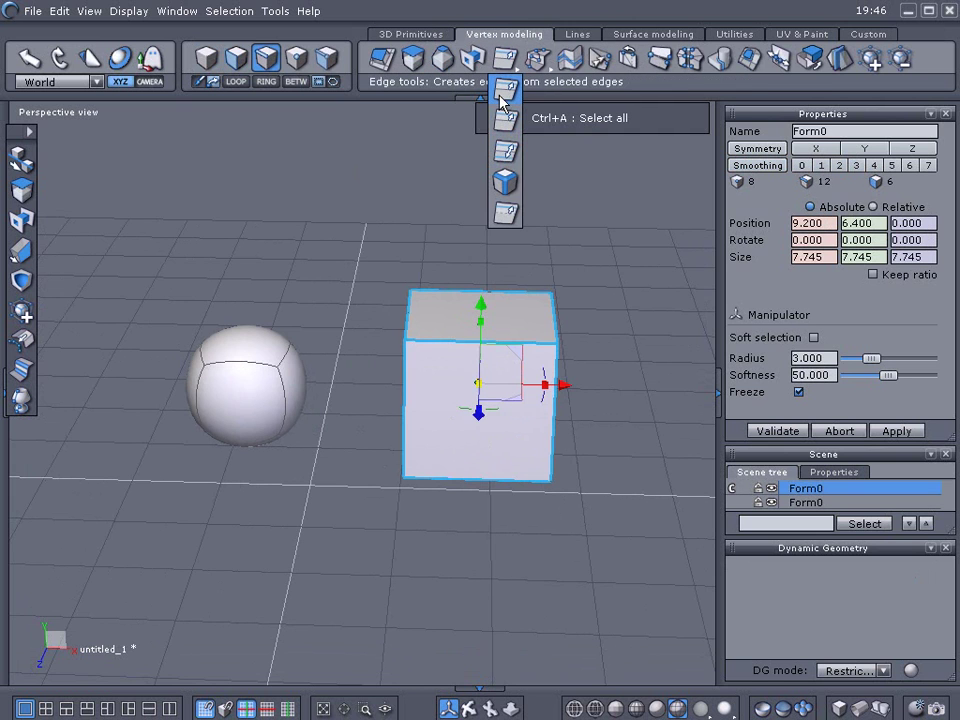
click(507, 153)
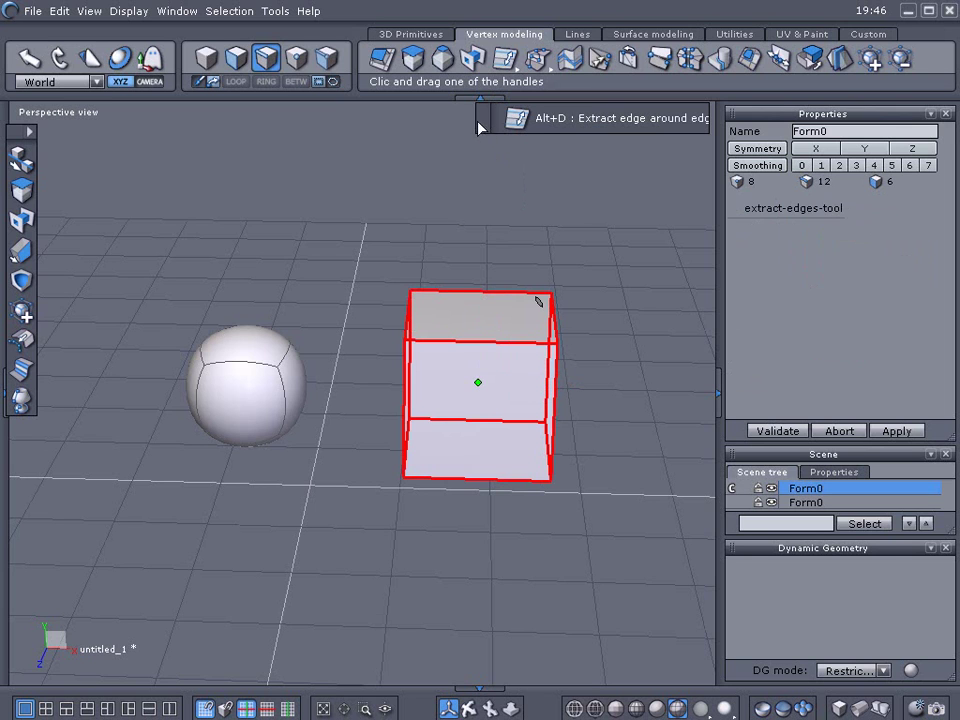
click(440, 346)
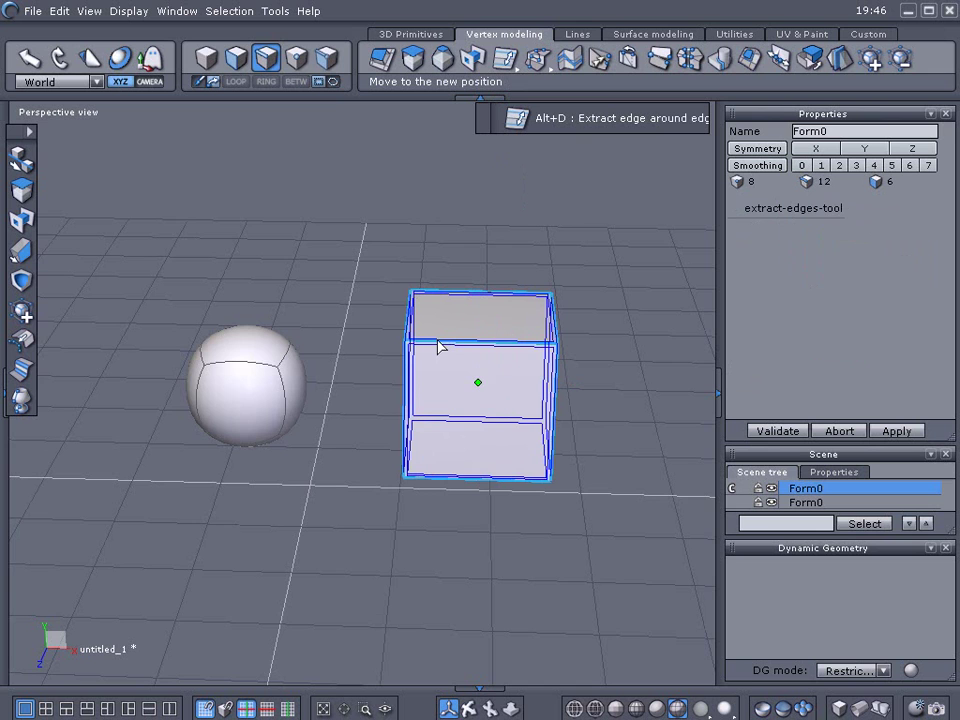
scroll(440, 346, up, 3)
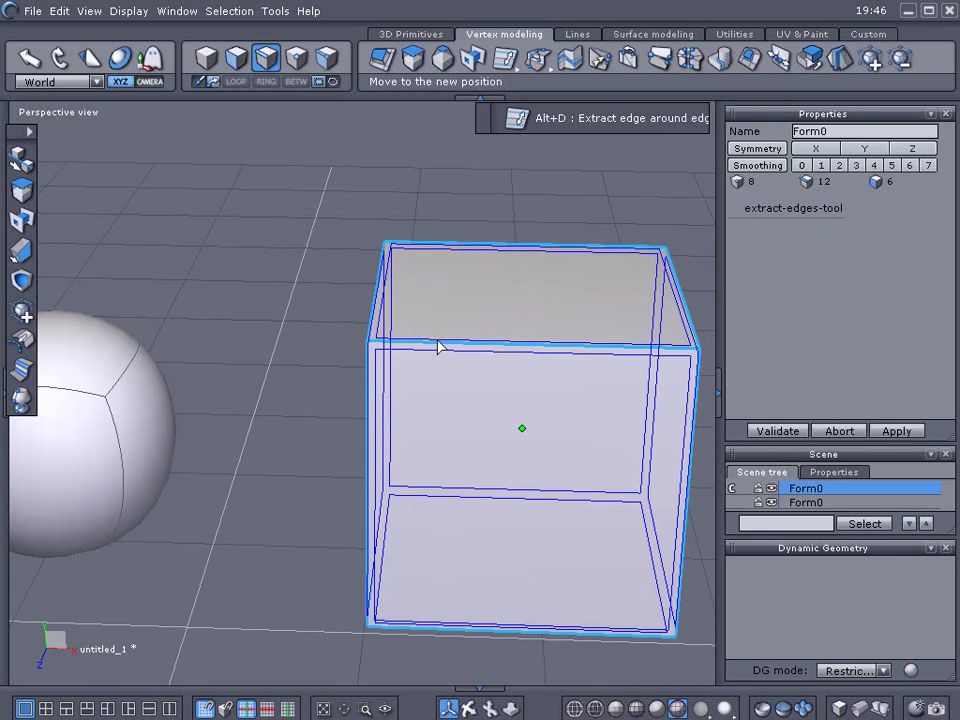
click(438, 342)
scroll(364, 330, down, 3)
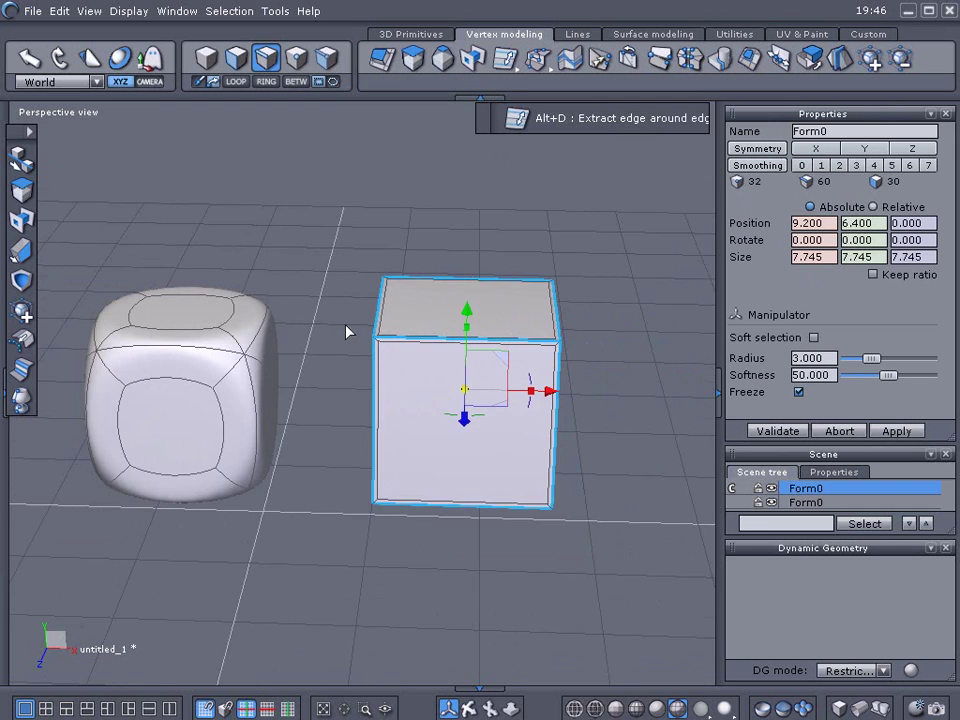
middle_drag(346, 327, 387, 297)
click(358, 288)
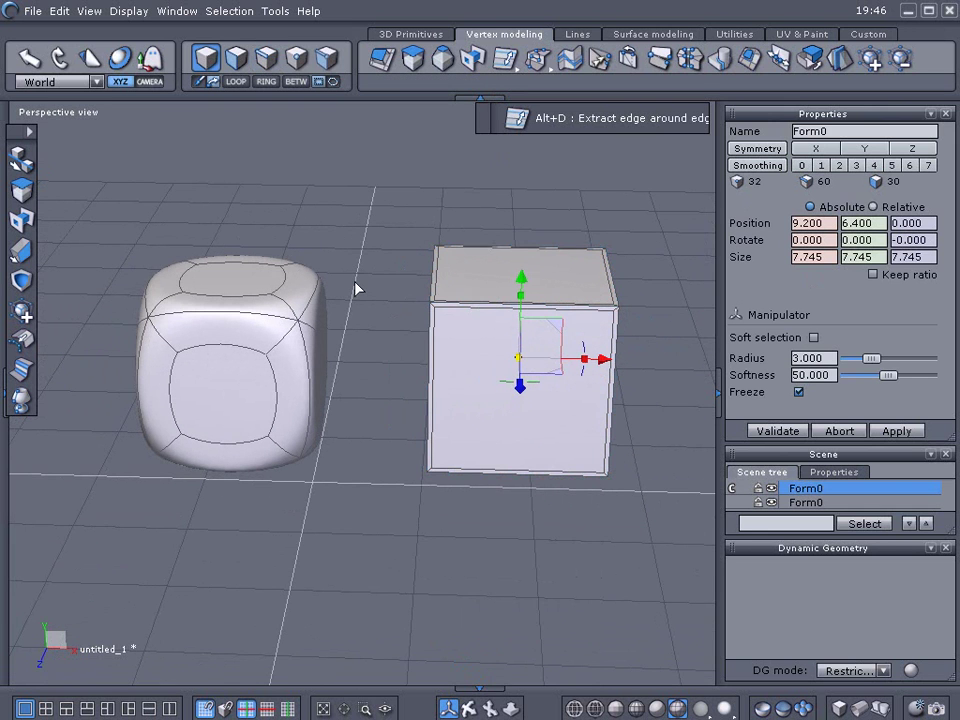
Switch to smooth shading without edge lines and set the left form's smoothing level to 4.
click(657, 708)
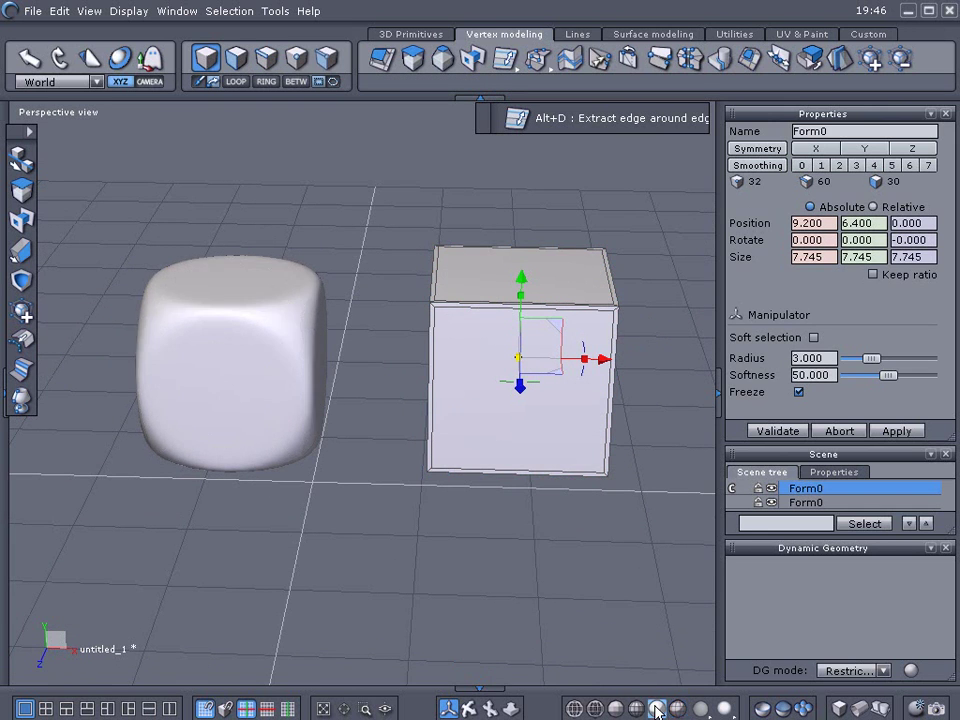
click(483, 572)
middle_drag(484, 572, 275, 405)
click(275, 405)
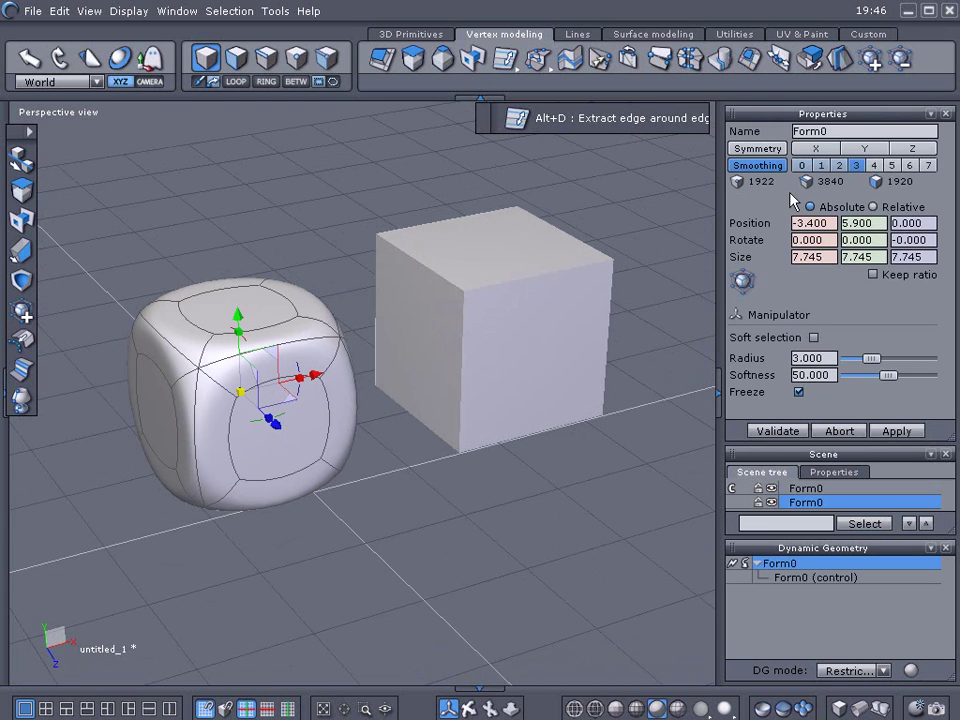
click(874, 166)
click(476, 510)
middle_drag(476, 510, 340, 408)
middle_drag(270, 430, 148, 451)
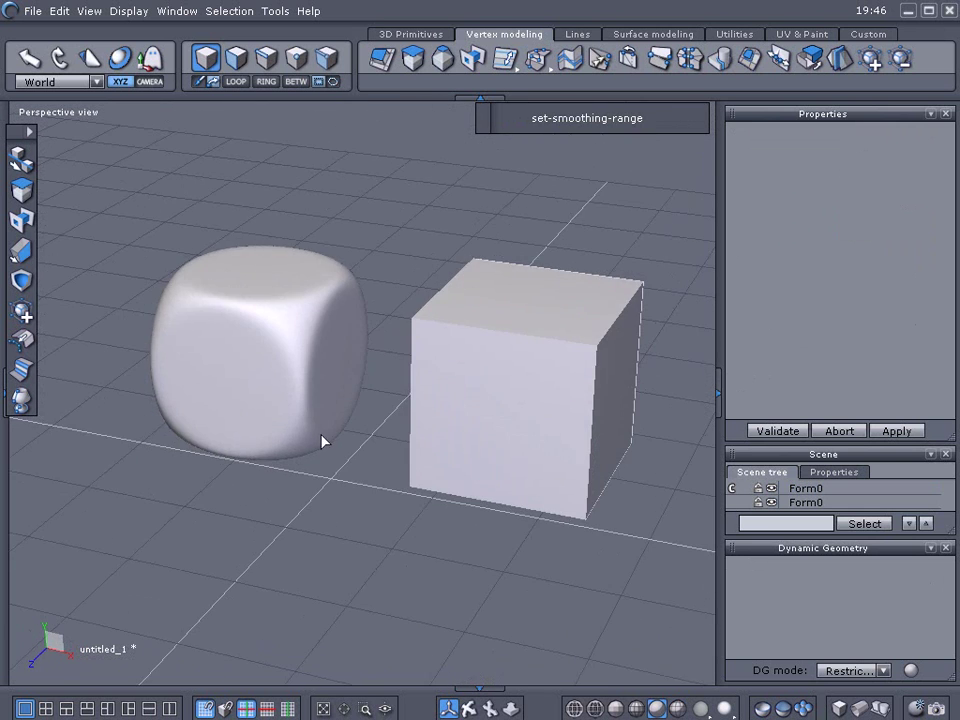
middle_drag(322, 441, 300, 454)
Try extruding the right cube's six large faces in place, and undo the extrusion.
click(418, 431)
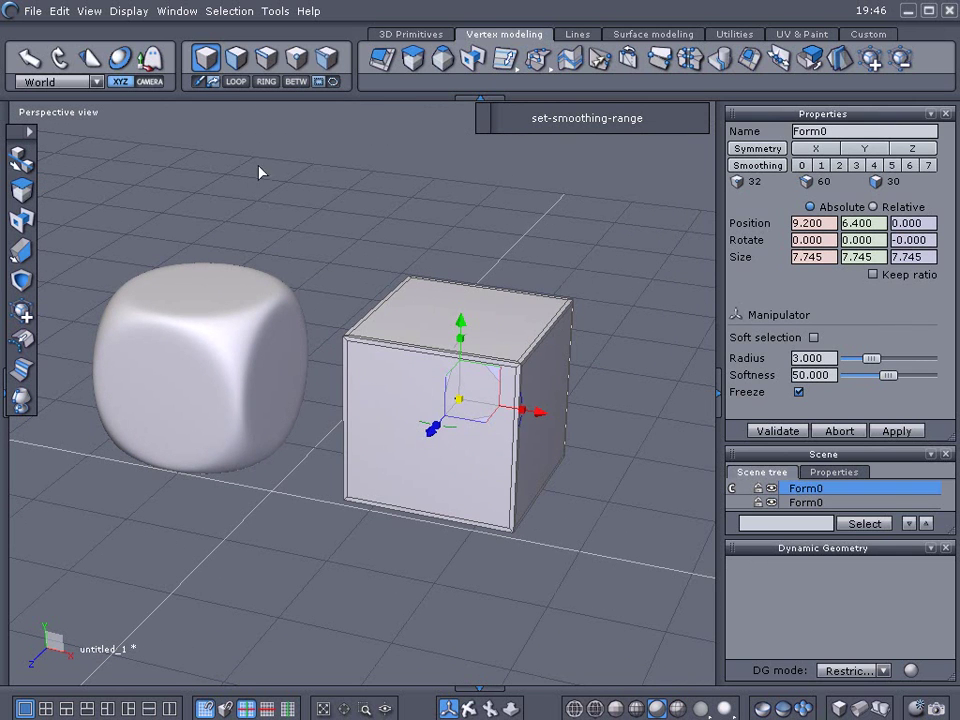
click(236, 57)
click(449, 360)
shift+click(452, 330)
middle_drag(523, 388, 379, 521)
middle_drag(549, 467, 326, 431)
middle_drag(339, 521, 491, 528)
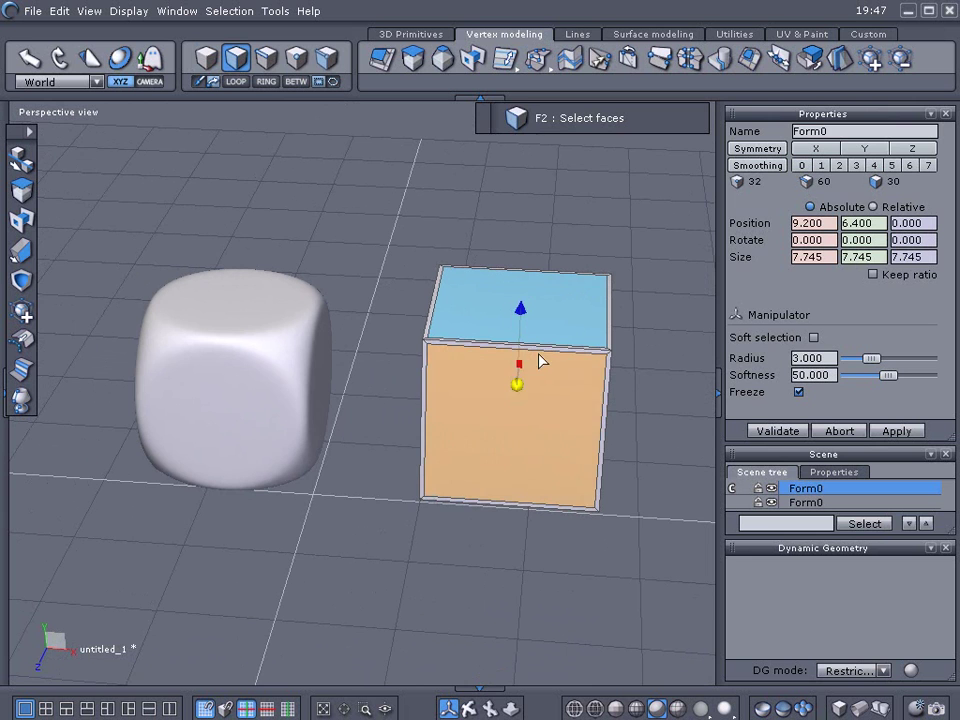
middle_drag(633, 500, 484, 491)
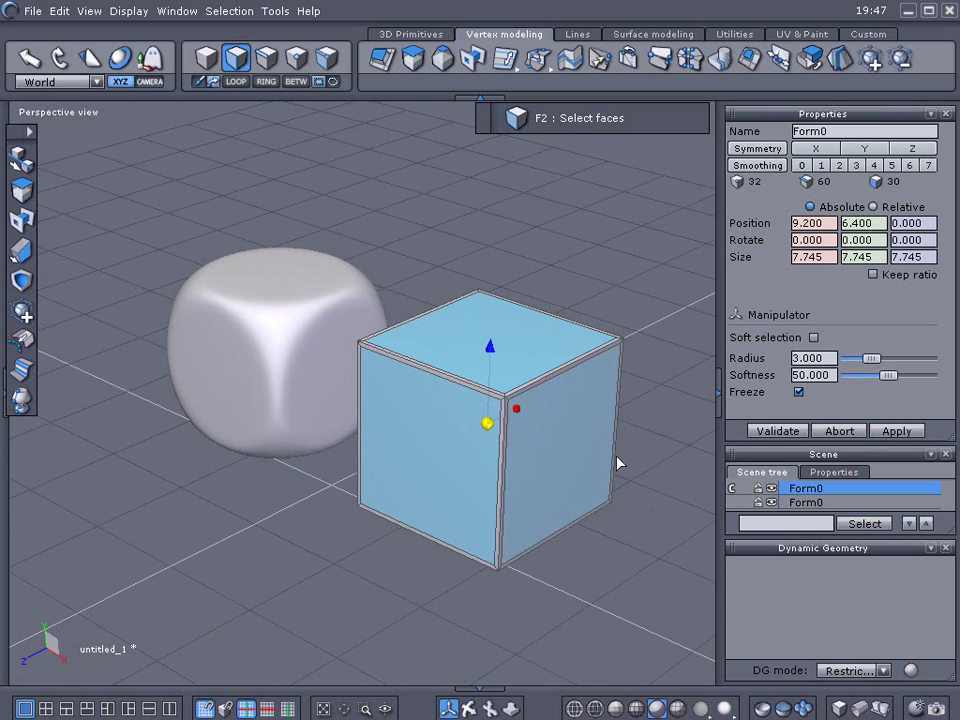
click(517, 410)
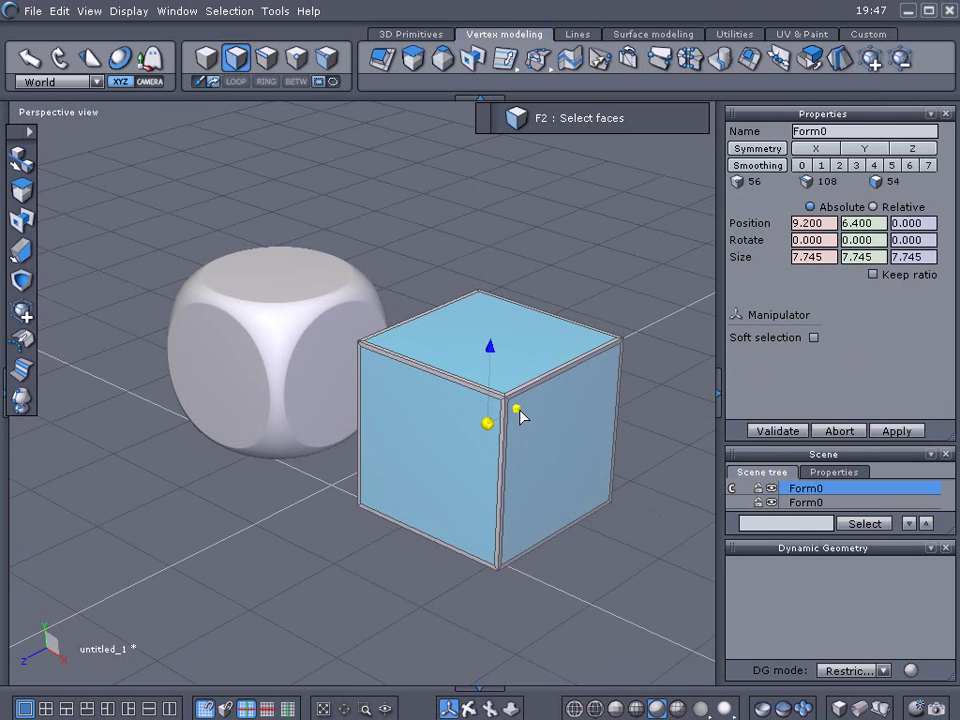
key(Return)
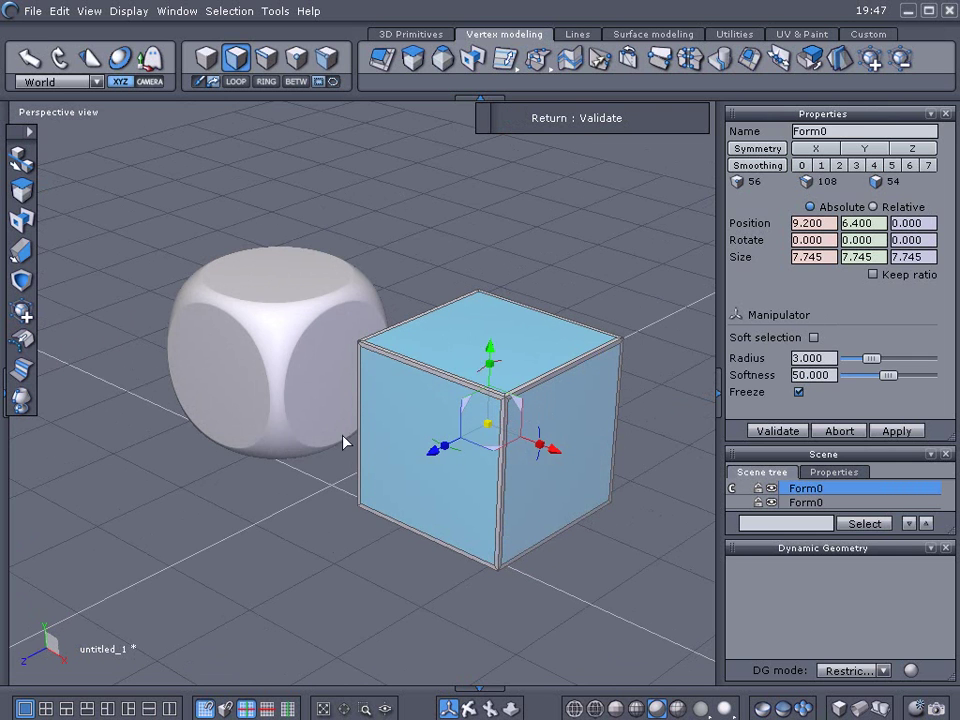
right_drag(242, 510, 545, 492)
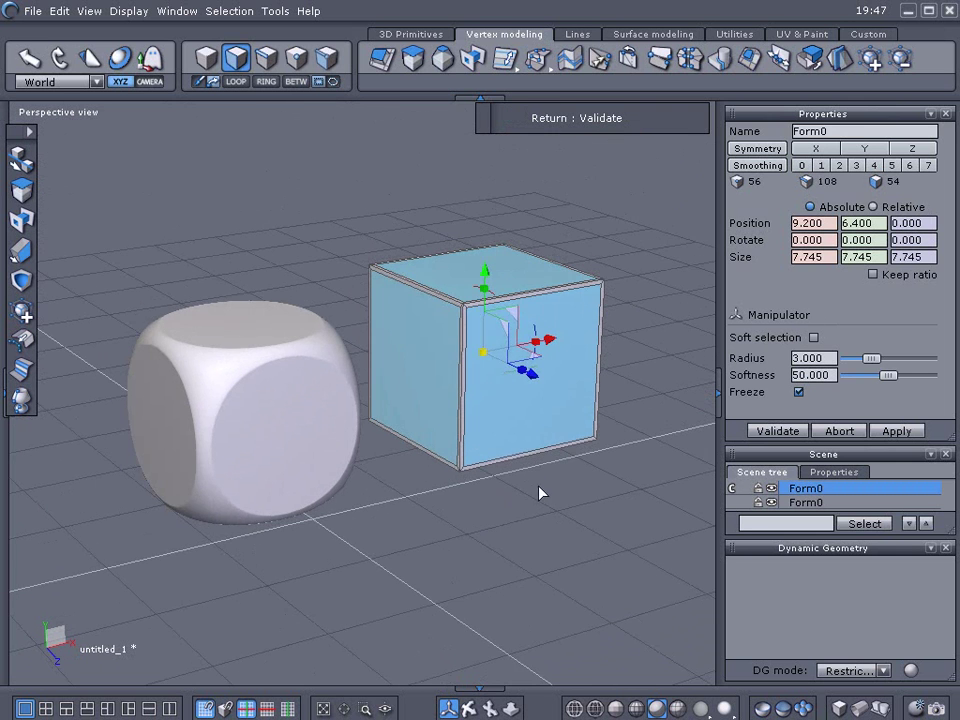
right_drag(248, 448, 310, 445)
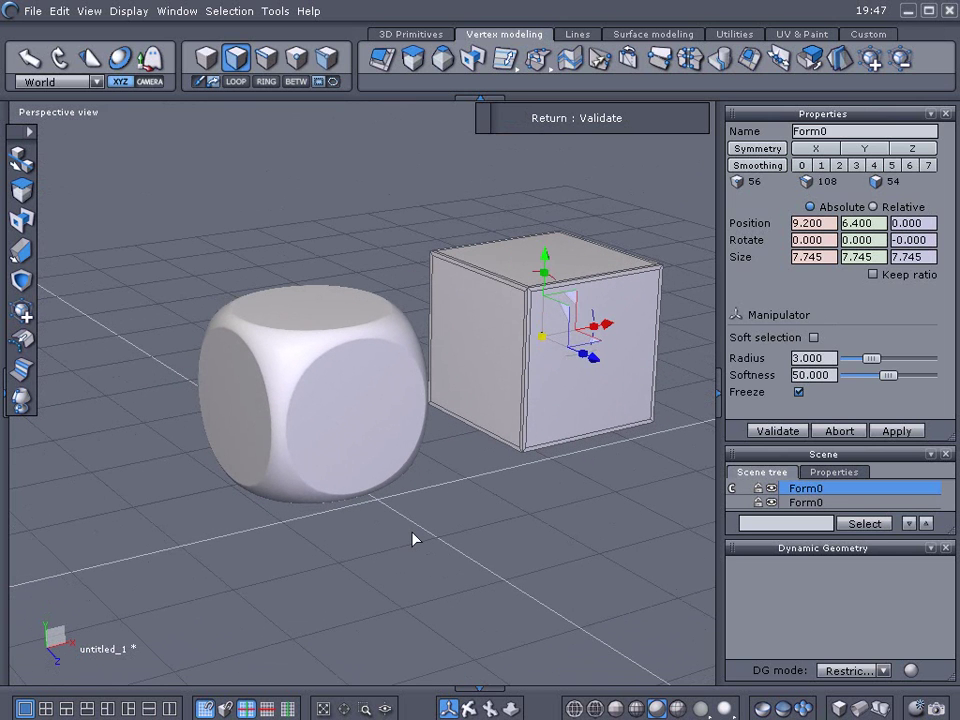
key(ctrl+z)
key(ctrl+z)
right_drag(414, 538, 397, 560)
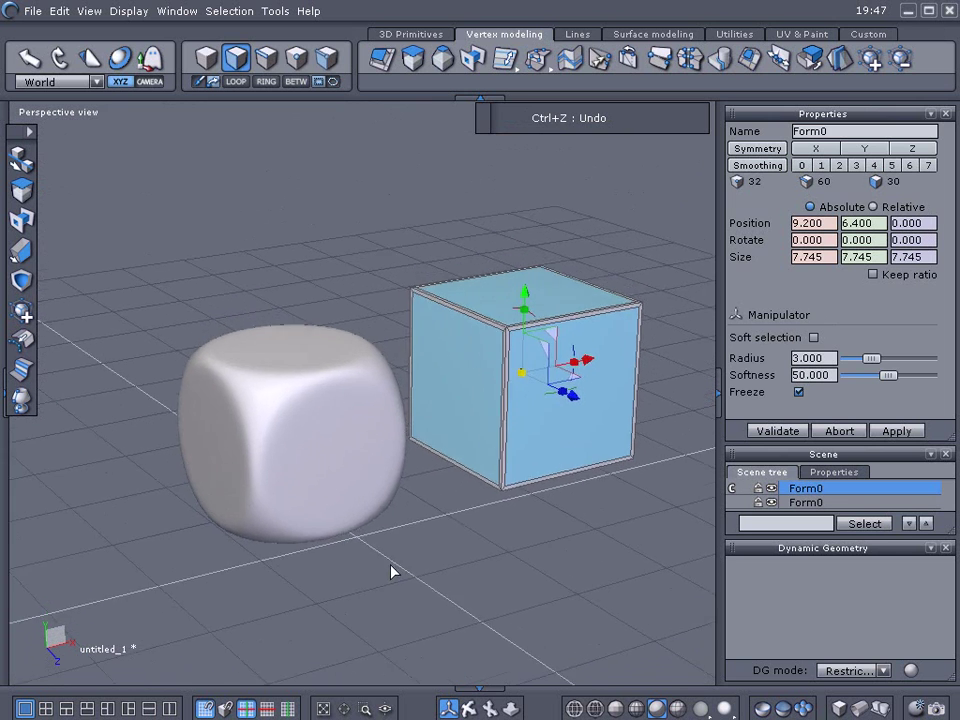
Move the extracted vertical edge on the right cube's front face along X to 7.922.
scroll(381, 583, up, 5)
right_drag(300, 553, 298, 554)
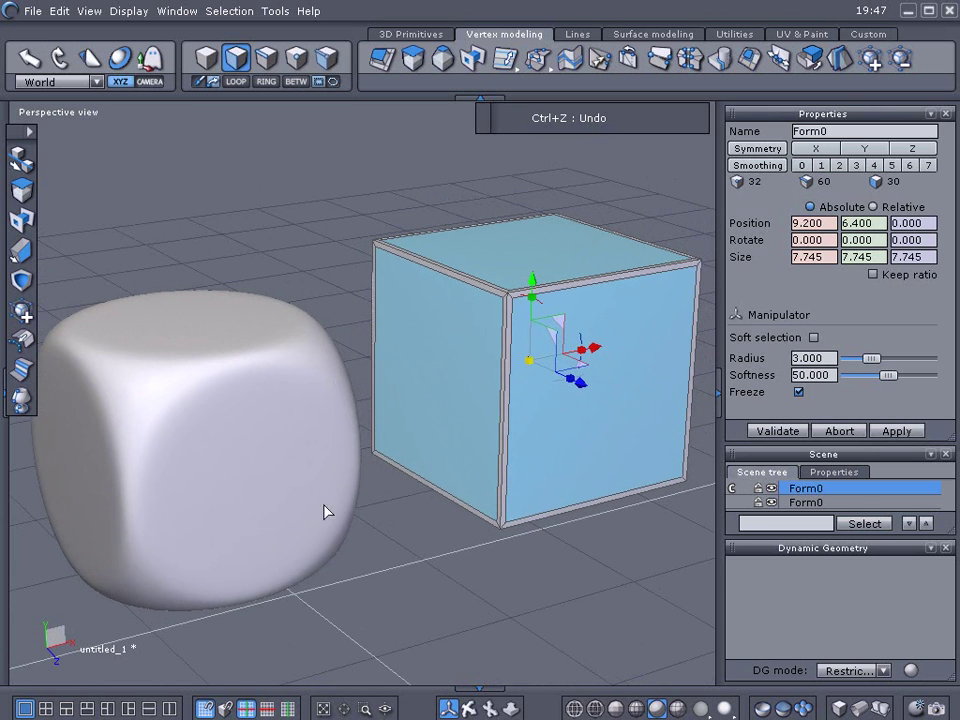
key(F3)
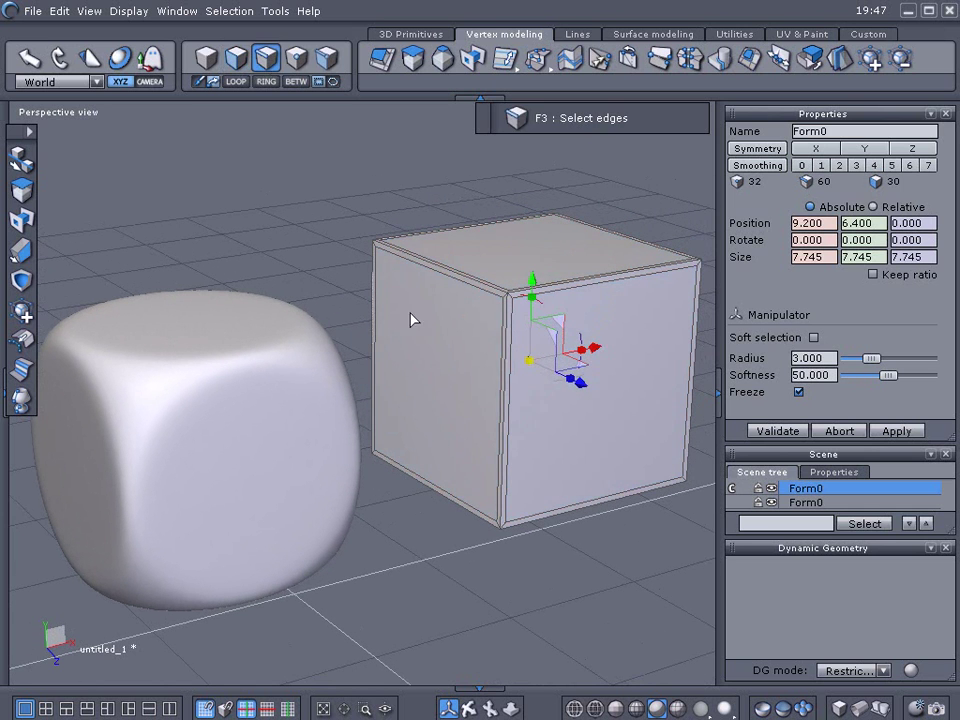
click(512, 396)
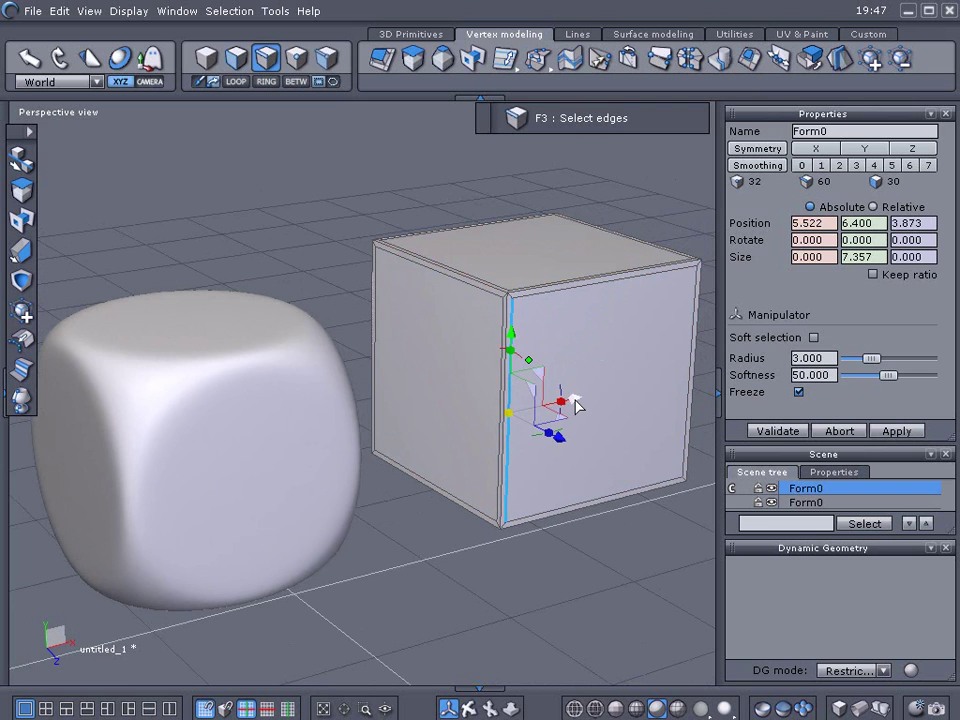
middle_drag(133, 480, 161, 478)
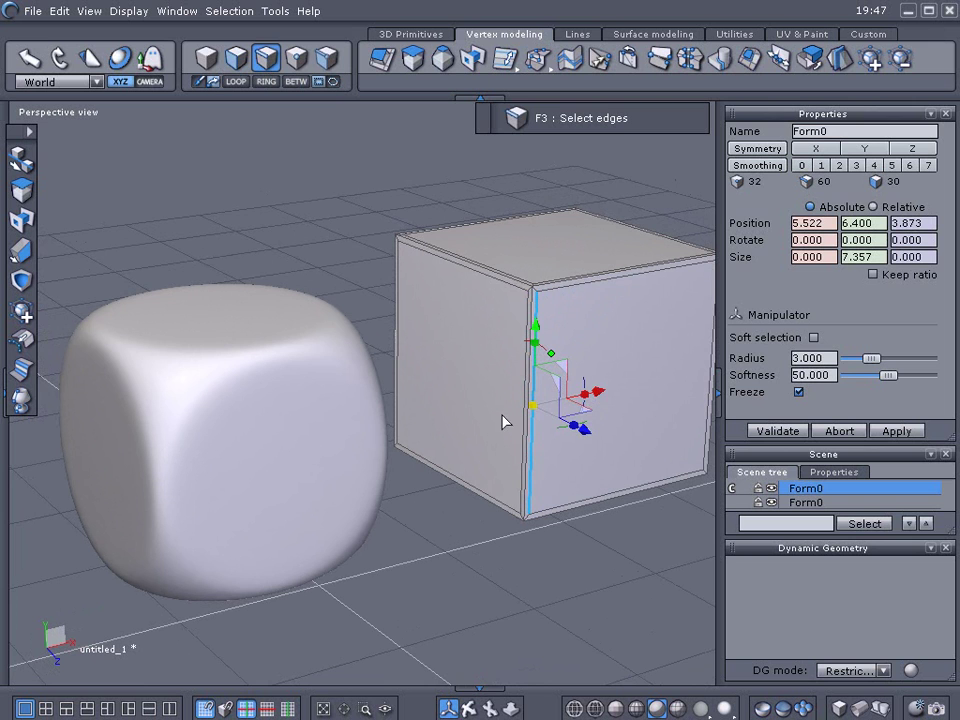
drag(602, 392, 654, 386)
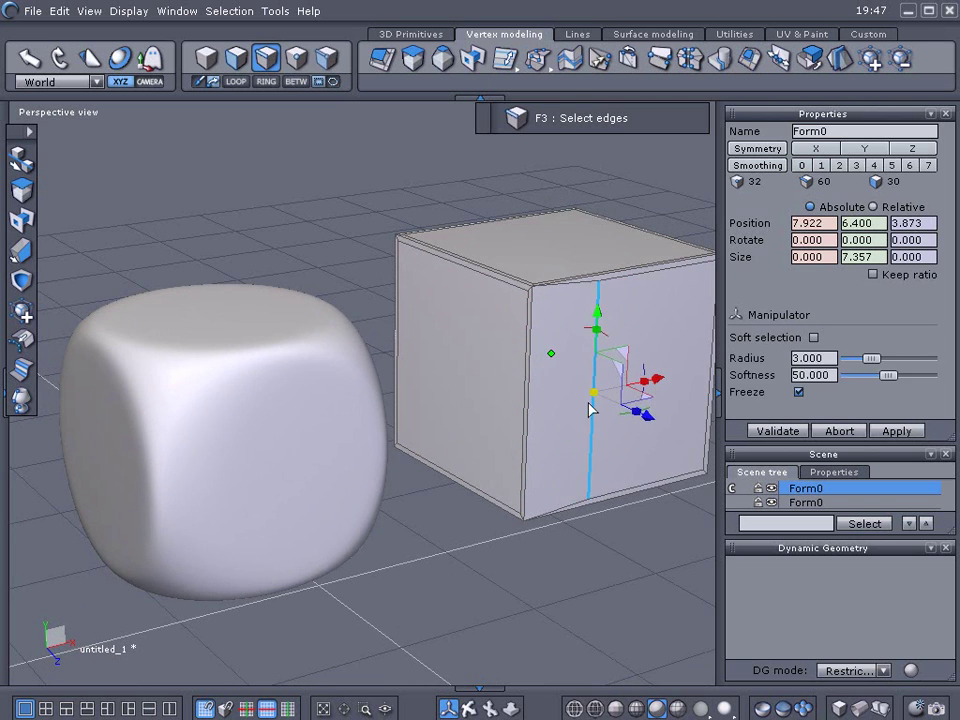
Try moving another vertical edge at the right cube's front corner, and undo the edge moves.
click(524, 416)
drag(577, 432, 510, 401)
right_drag(400, 369, 197, 287)
key(ctrl+z)
key(ctrl+z)
key(ctrl+z)
right_drag(274, 315, 467, 311)
right_drag(420, 360, 414, 360)
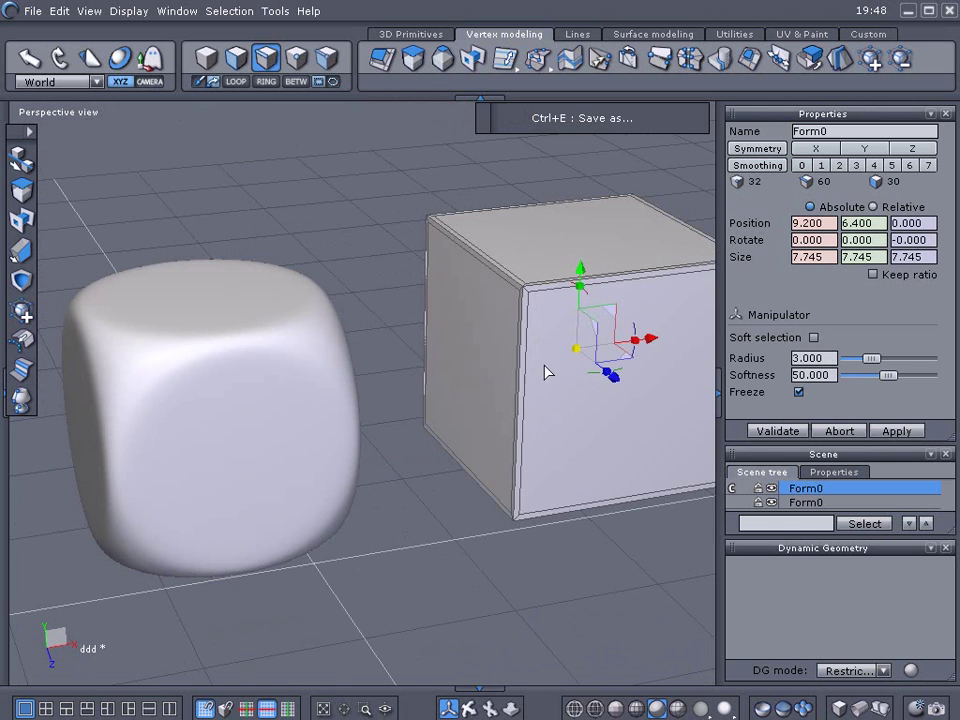
Delete the right cube's six large faces, keeping only the narrow edge bands as an open frame.
click(236, 57)
shift+click(539, 218)
shift+click(484, 326)
right_drag(375, 257, 257, 384)
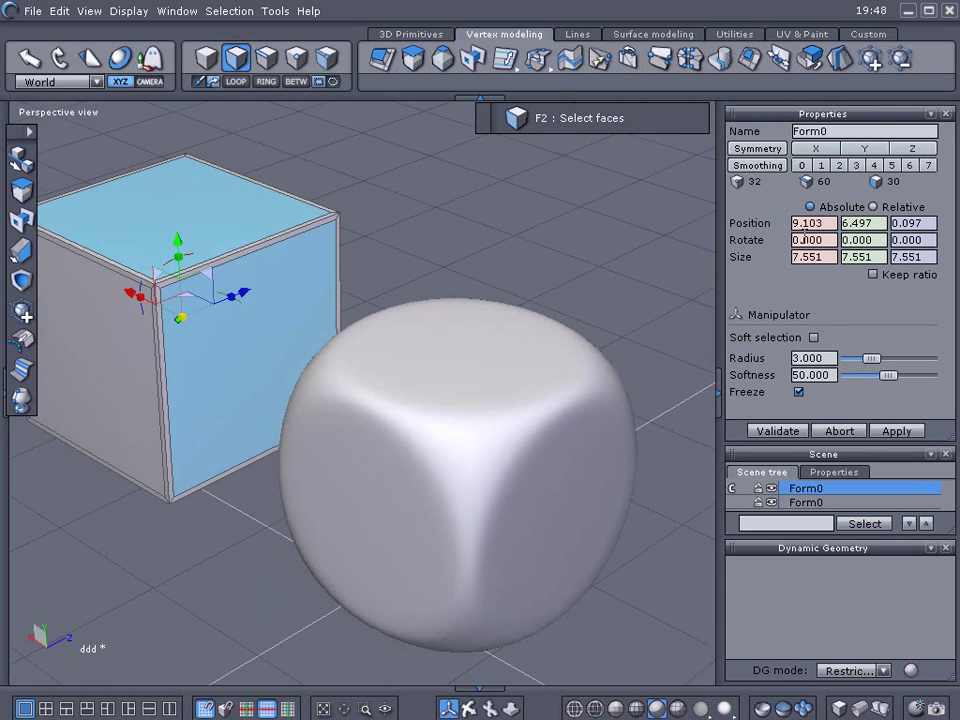
shift+click(257, 384)
right_drag(210, 535, 328, 257)
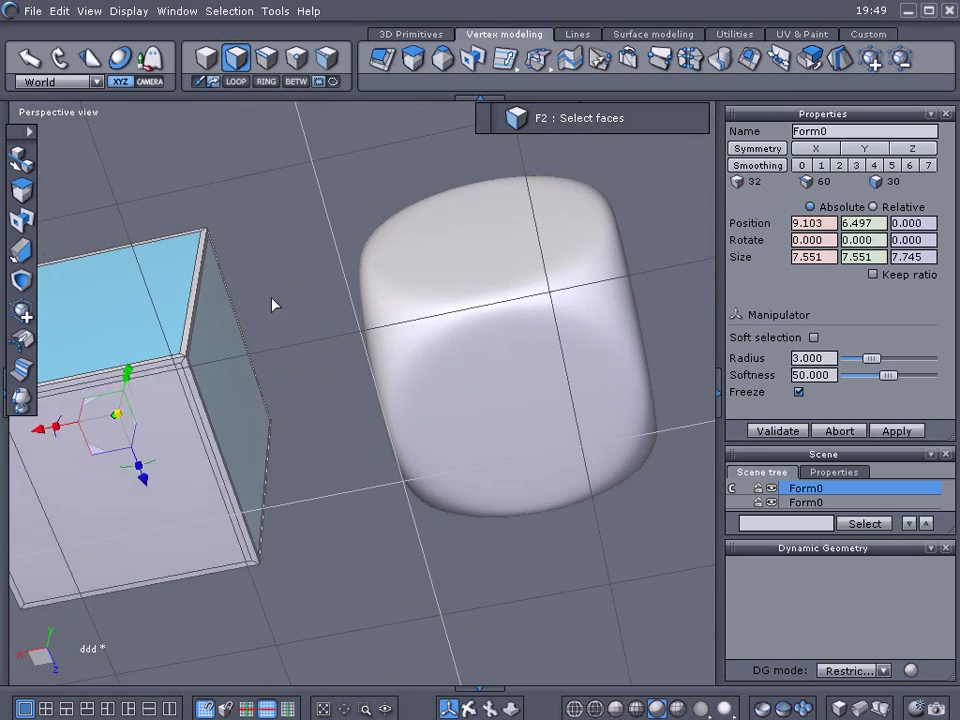
shift+click(94, 448)
right_drag(141, 236, 435, 456)
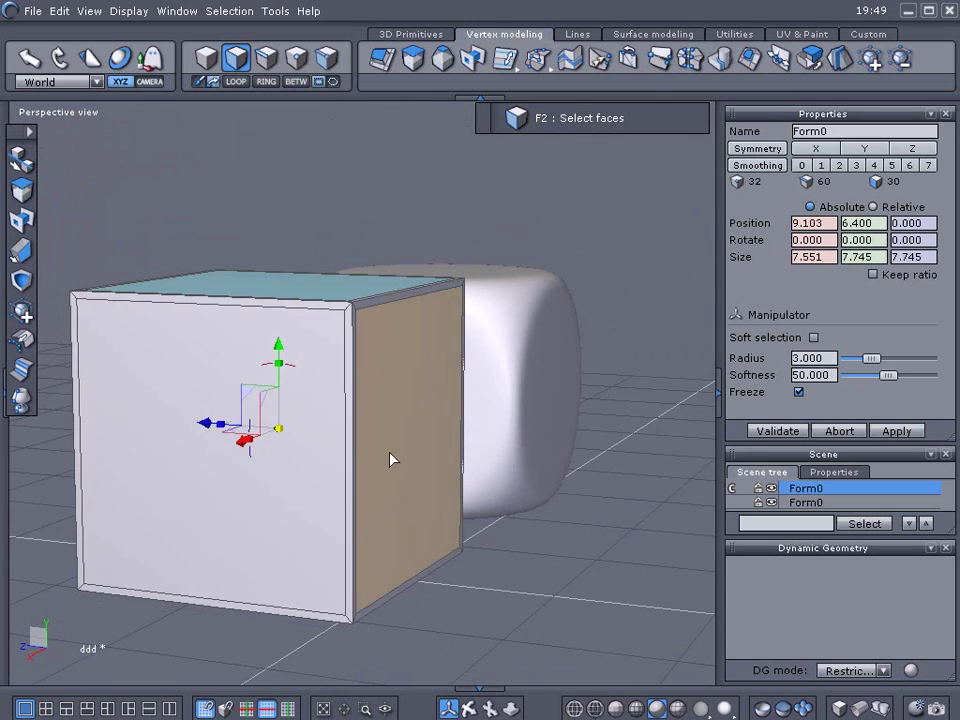
shift+click(231, 407)
right_drag(654, 583, 316, 642)
key(Delete)
right_drag(257, 521, 266, 490)
scroll(249, 453, up, 6)
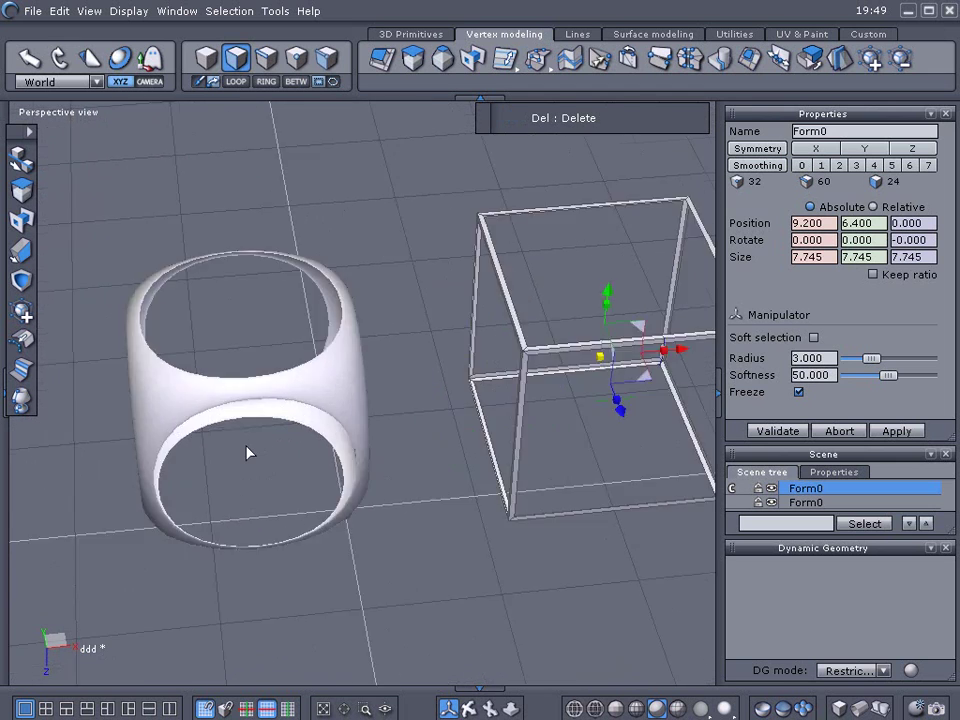
right_drag(399, 478, 369, 499)
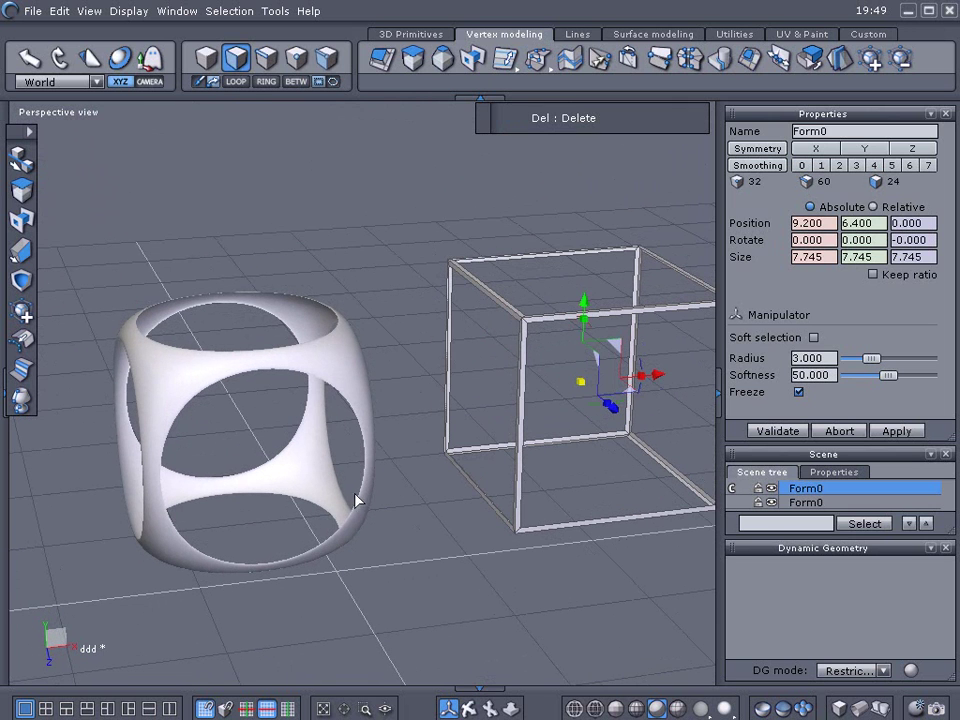
Add an inward thickness of 0.275 to the open frame through the smoothed left form, and deselect everything.
click(354, 501)
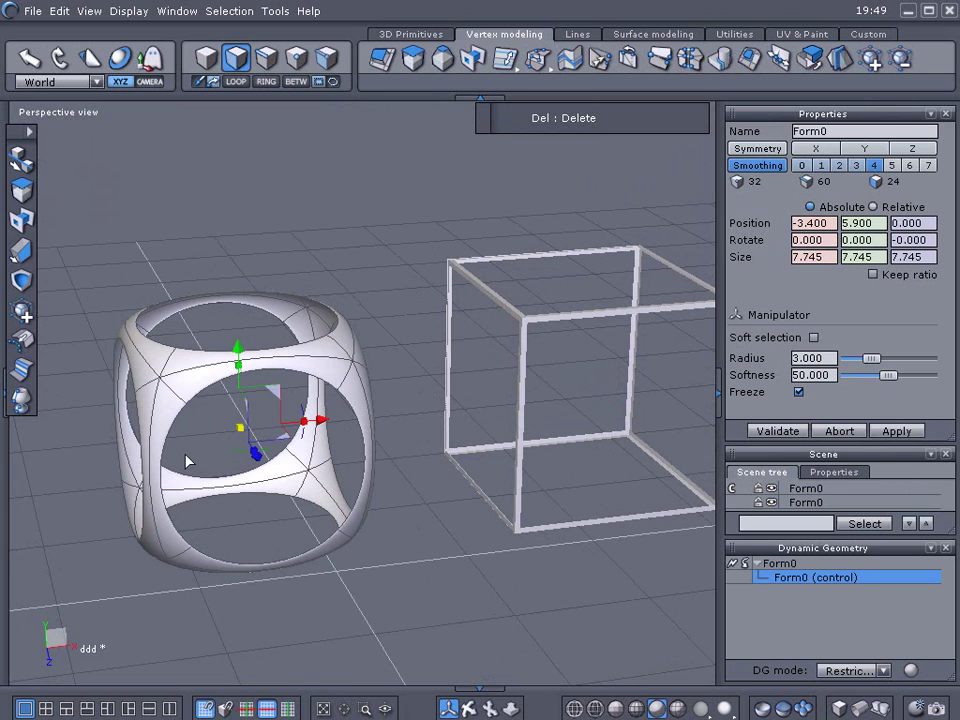
click(21, 248)
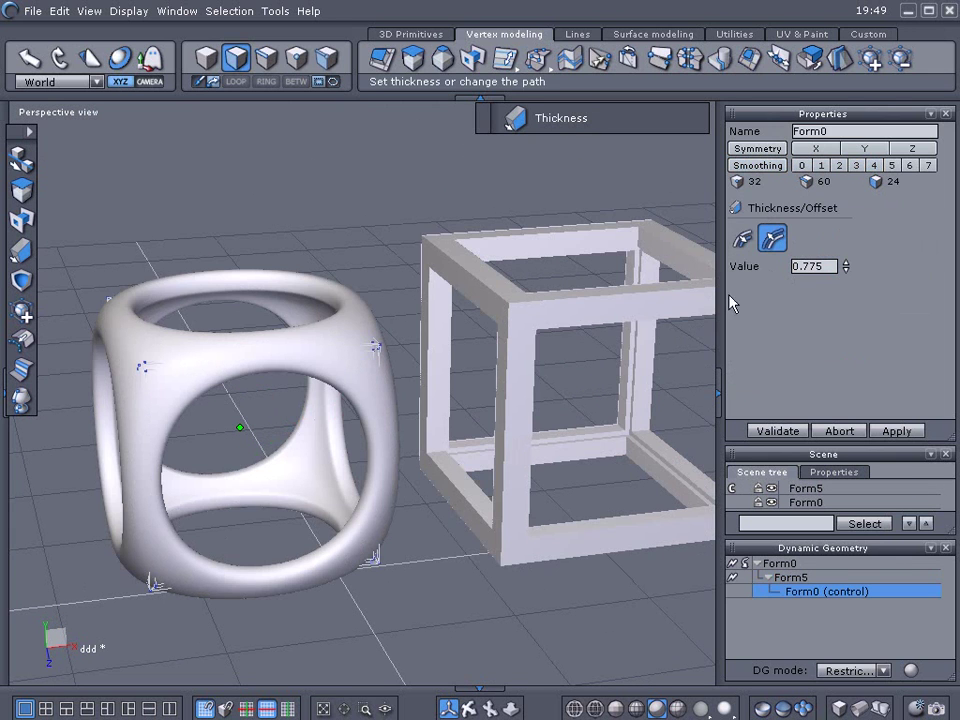
click(743, 240)
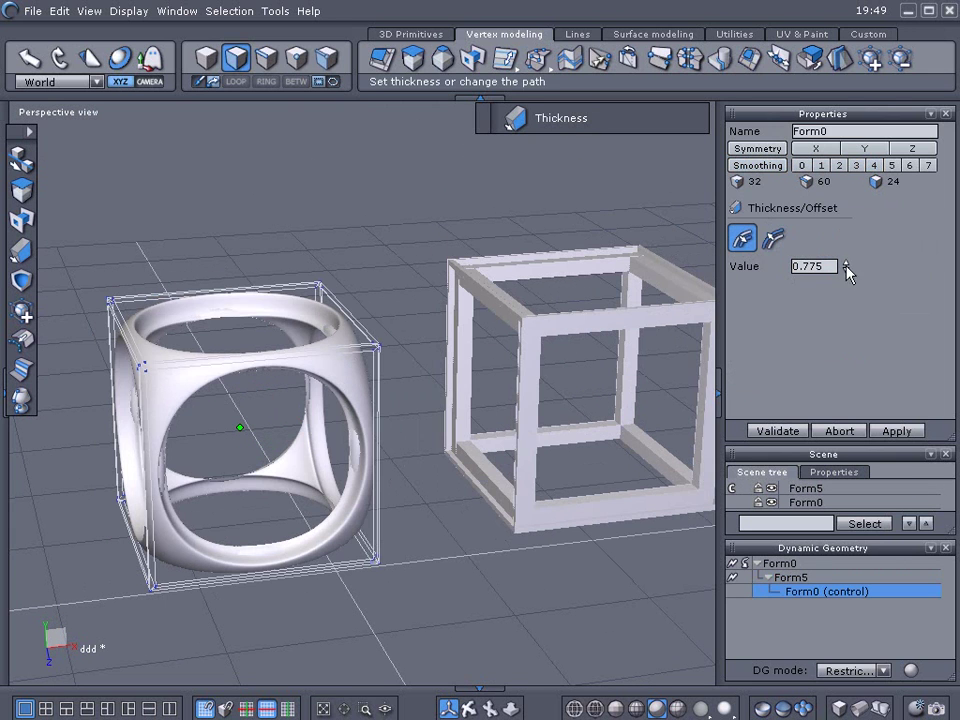
drag(846, 268, 846, 316)
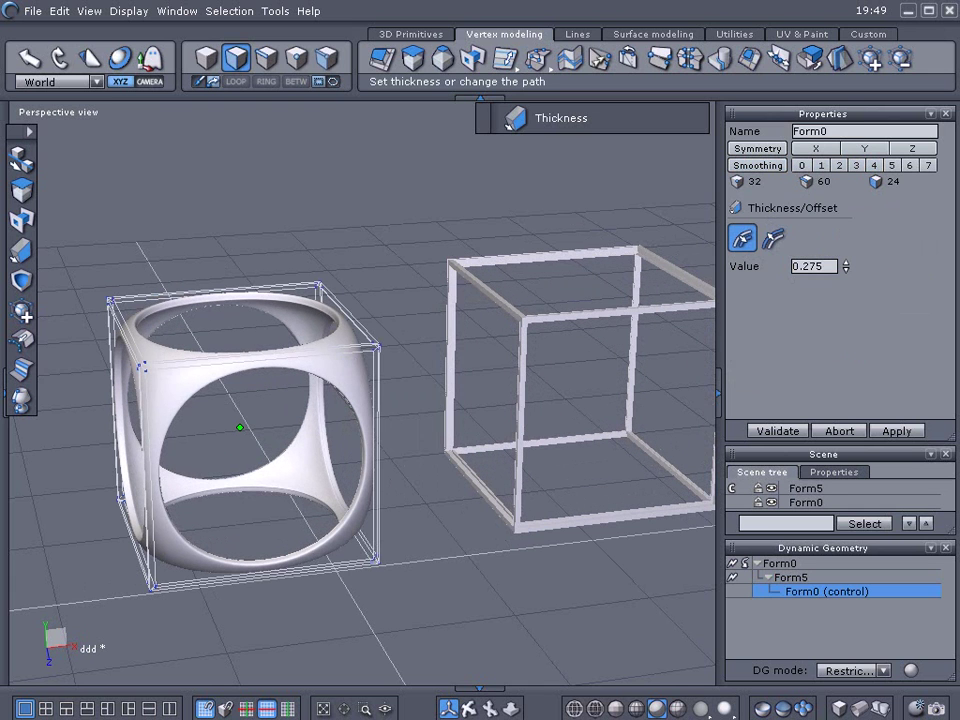
click(758, 432)
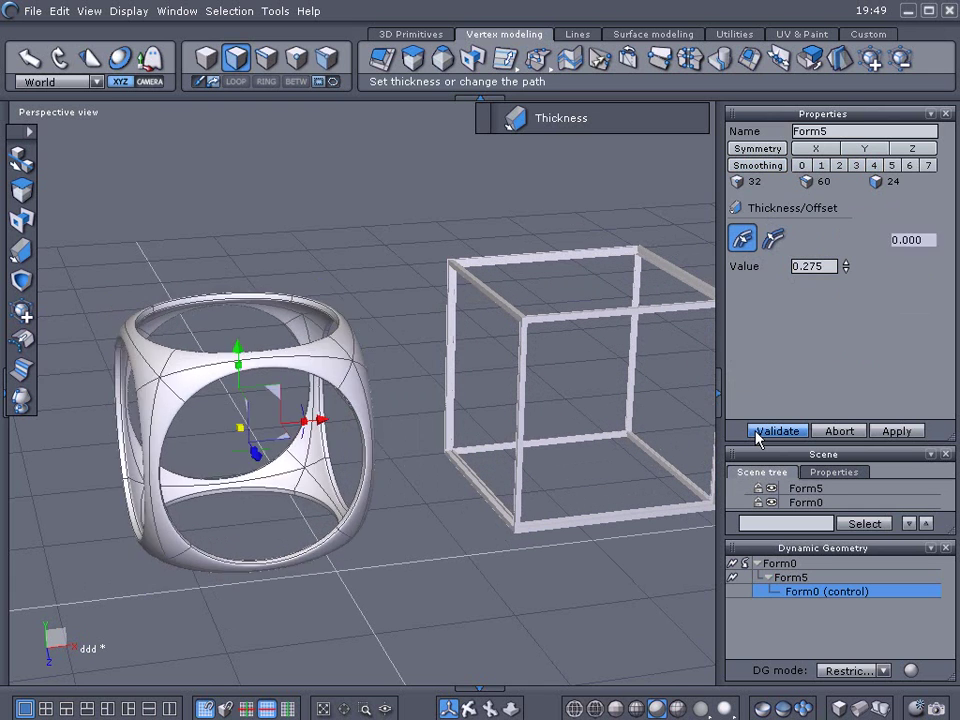
right_drag(389, 318, 457, 357)
click(580, 547)
click(580, 547)
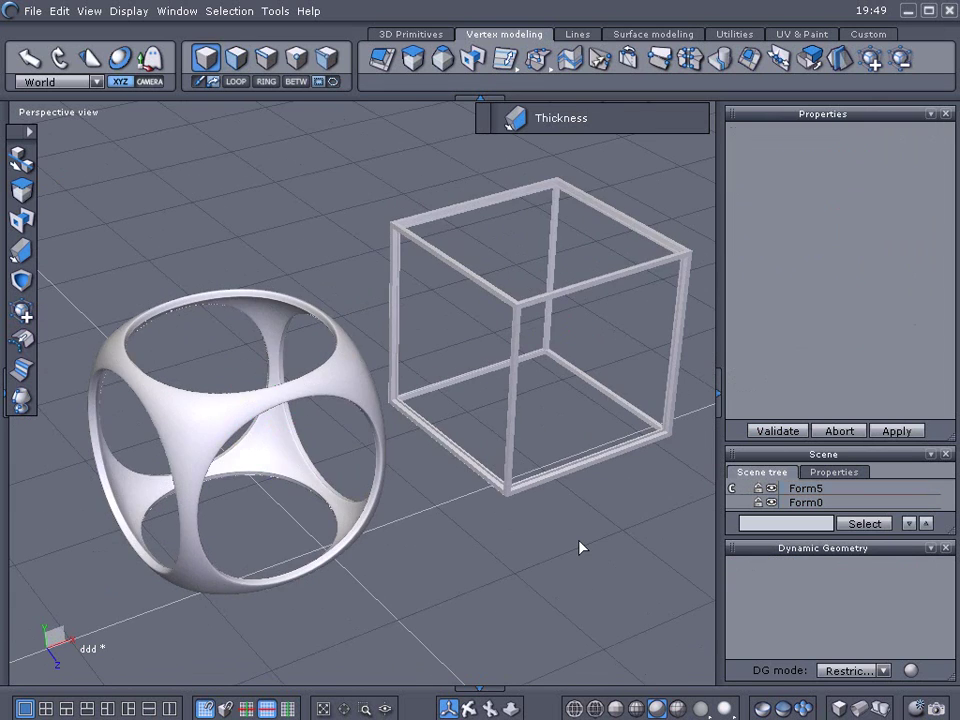
right_drag(580, 547, 615, 491)
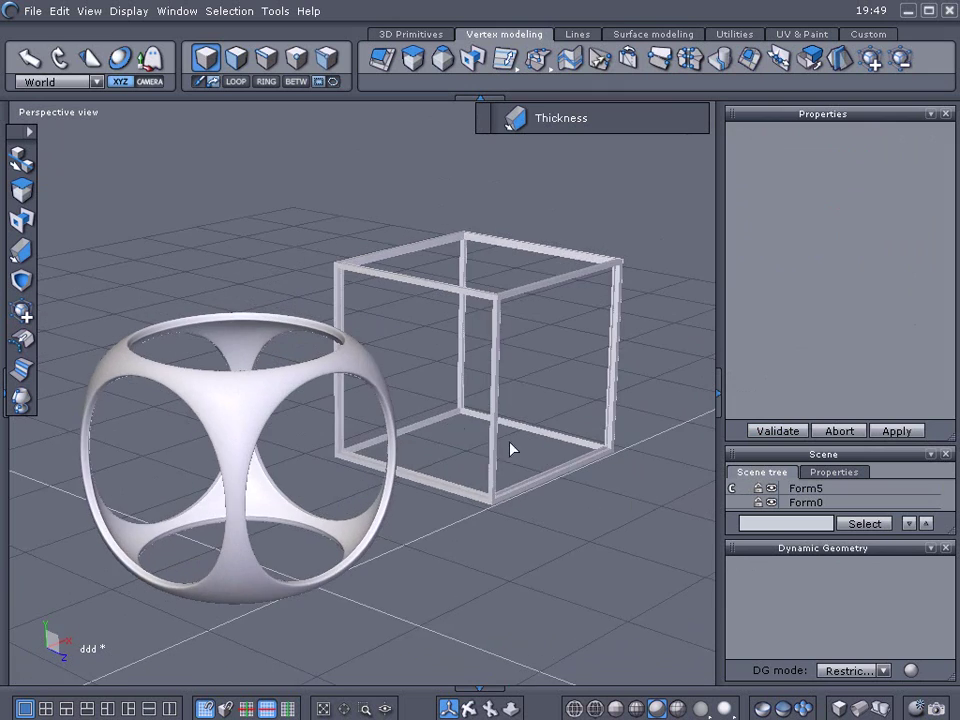
Delete both the smoothed rounded form and the open cube frame to empty the scene.
right_drag(452, 424, 321, 444)
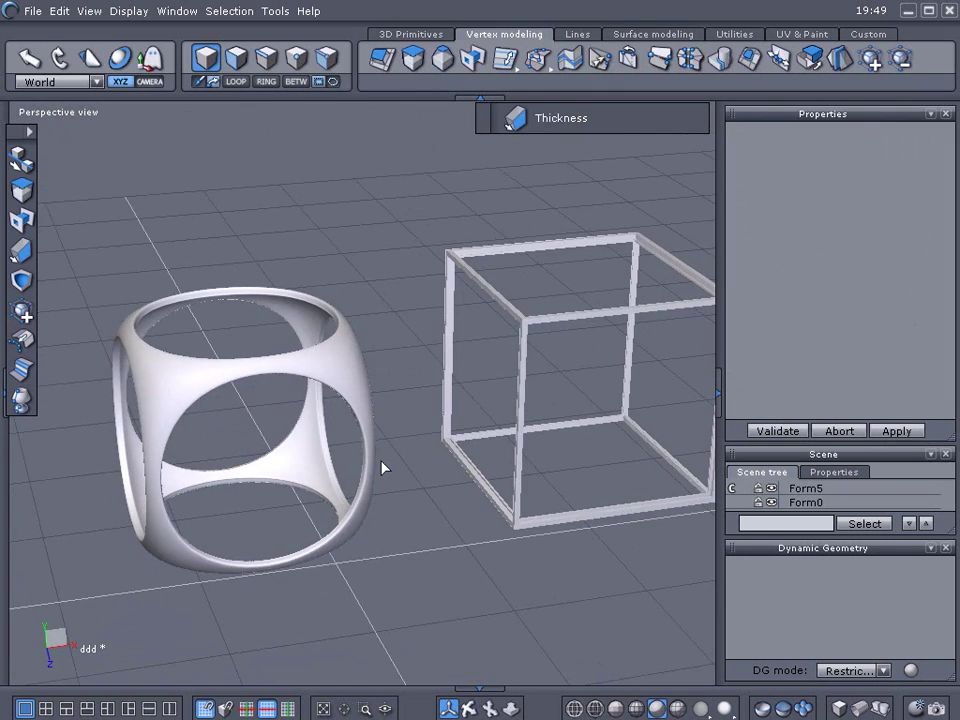
right_drag(386, 458, 369, 452)
click(339, 450)
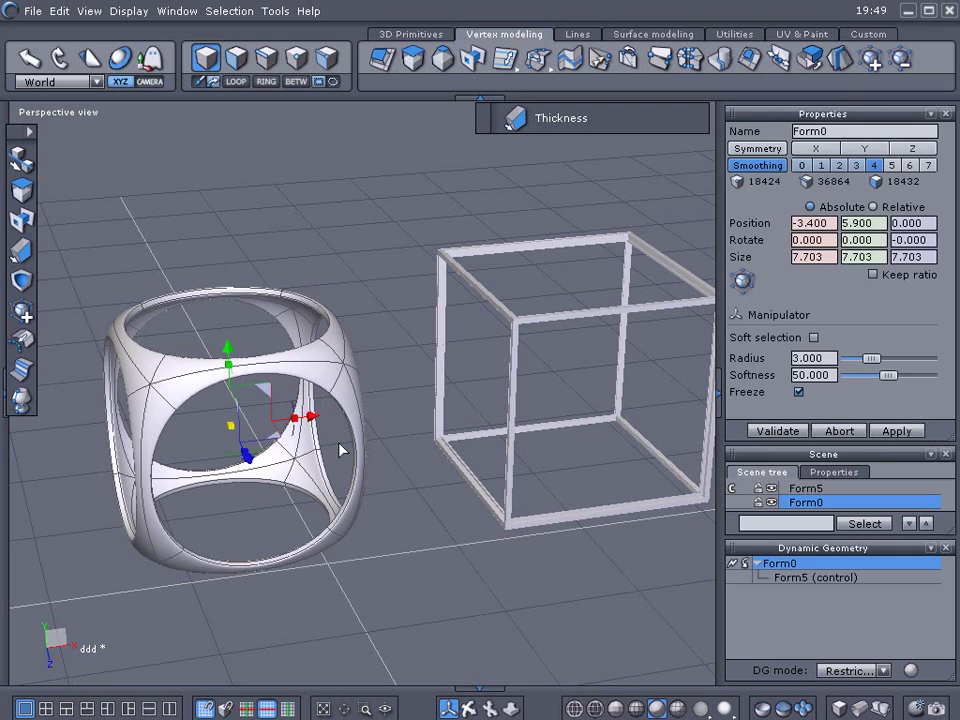
key(Delete)
click(504, 375)
key(Delete)
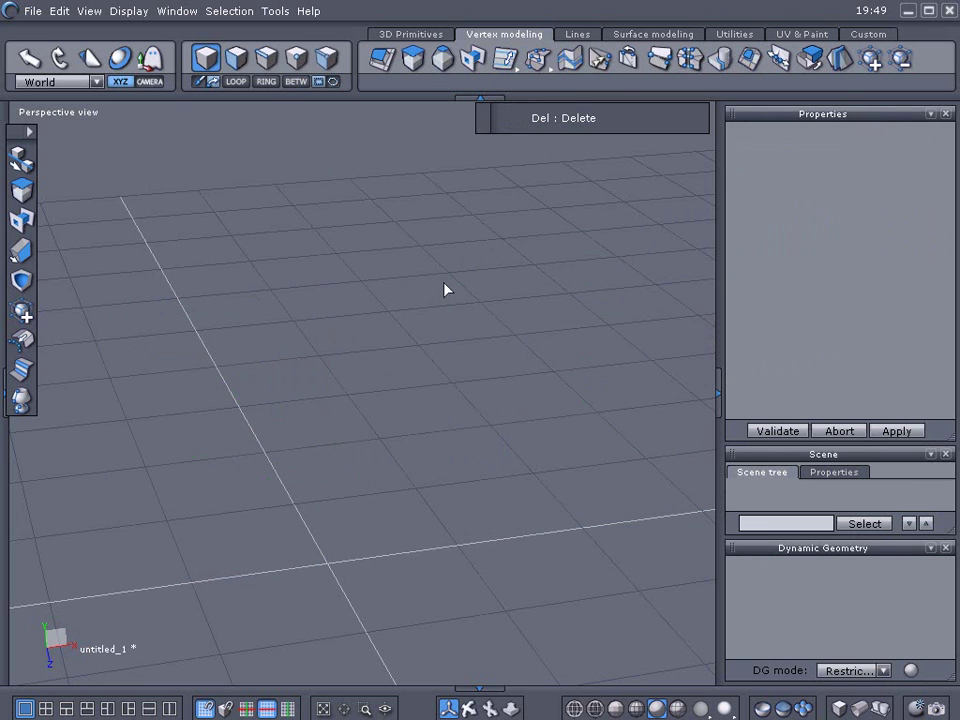
Create a cube about 6.411 on each side, centred at 0, 5.9, 0.
click(390, 34)
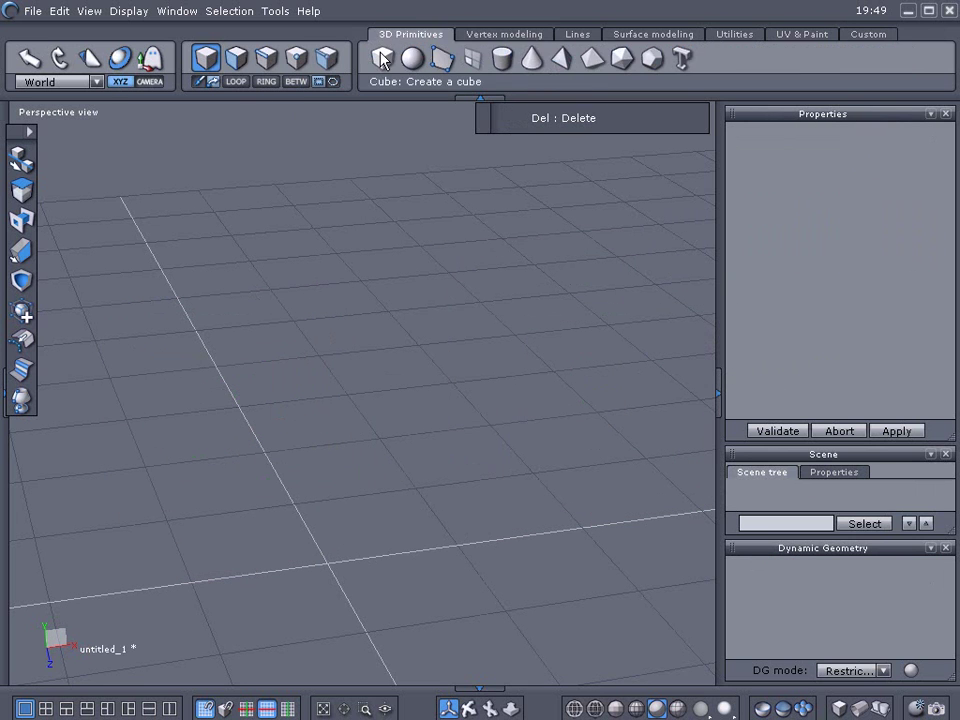
click(383, 58)
click(340, 416)
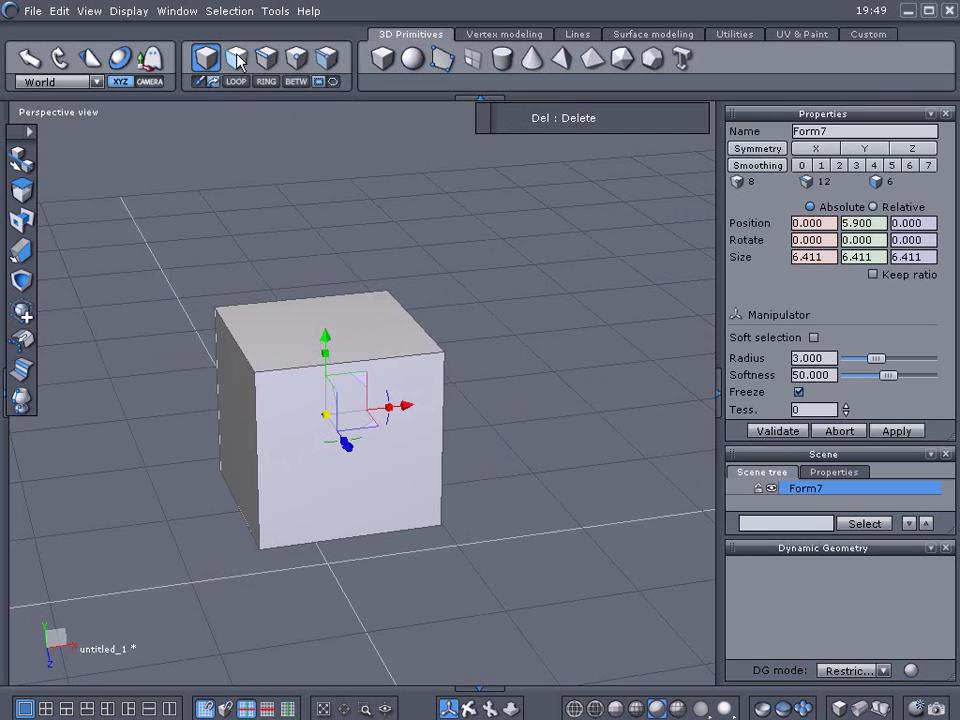
Extract narrow parallel edges around all of the cube's edges.
click(268, 58)
key(ctrl+a)
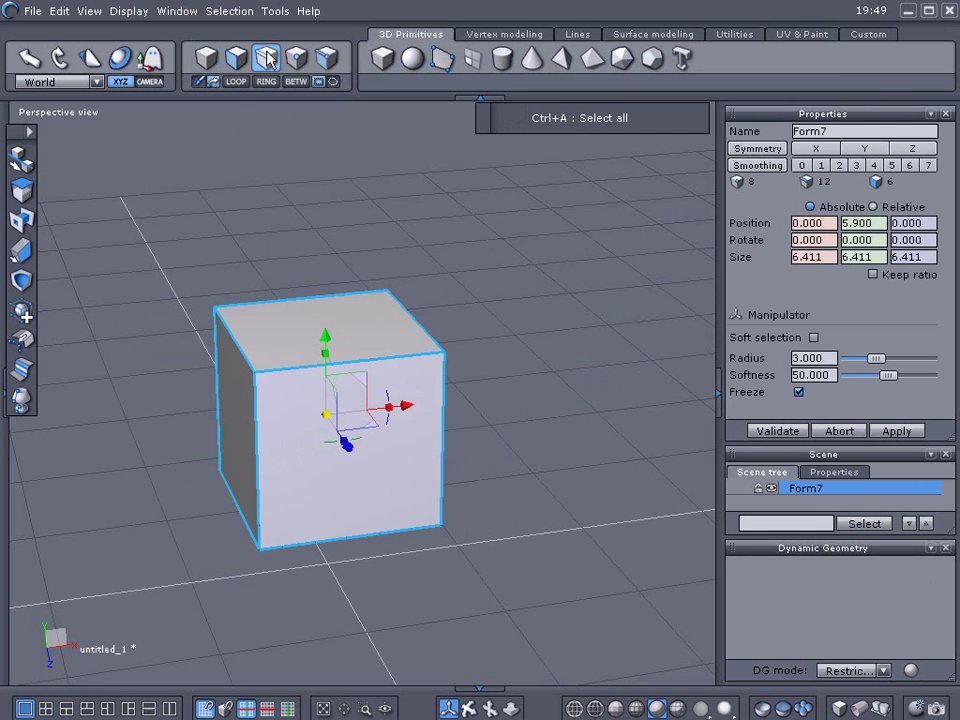
click(504, 34)
click(505, 60)
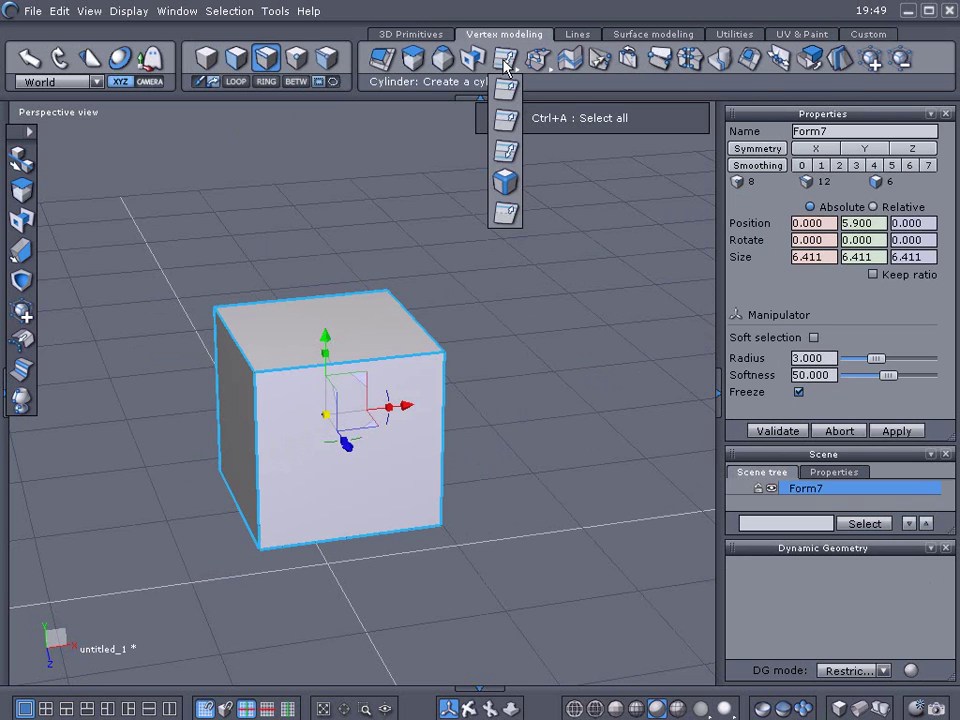
click(506, 151)
drag(362, 364, 360, 377)
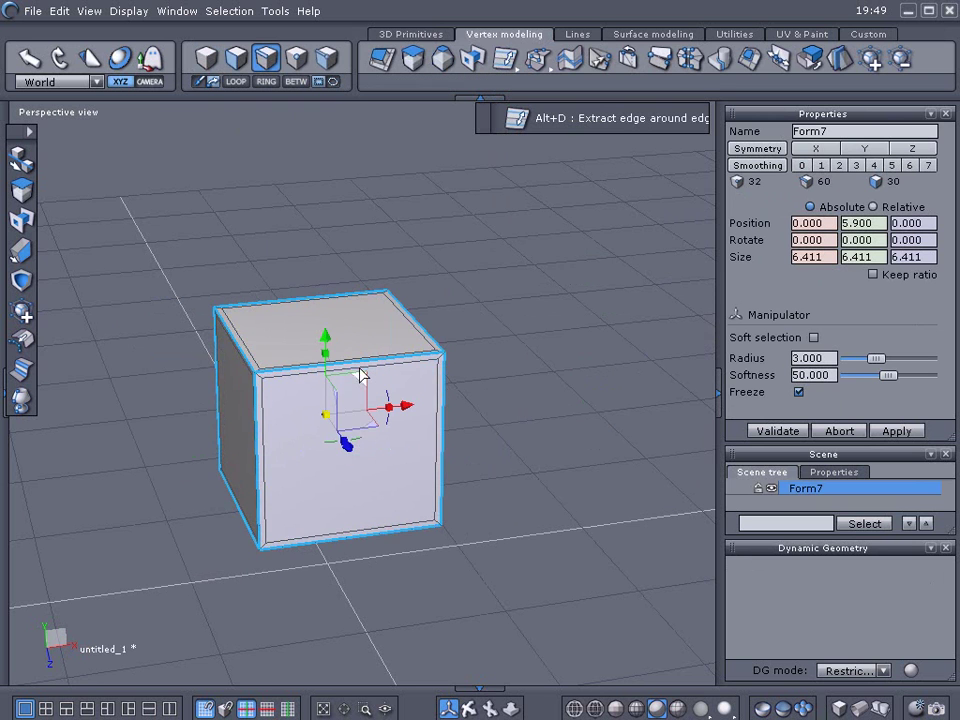
Clone the cube and move the clone along X to position 9.6.
middle_drag(523, 403, 456, 398)
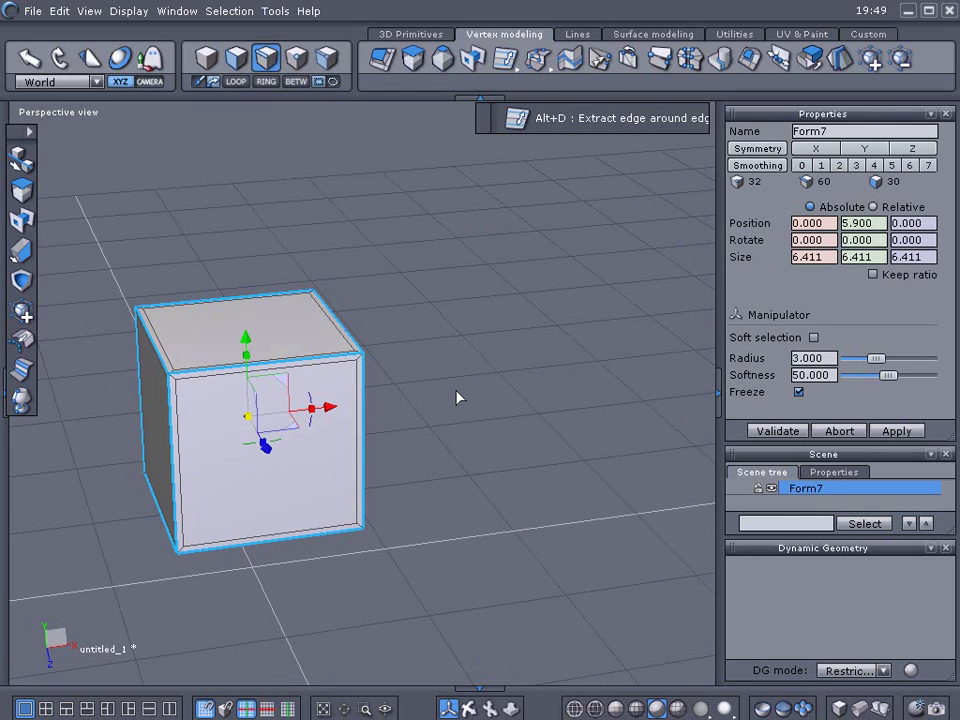
click(62, 12)
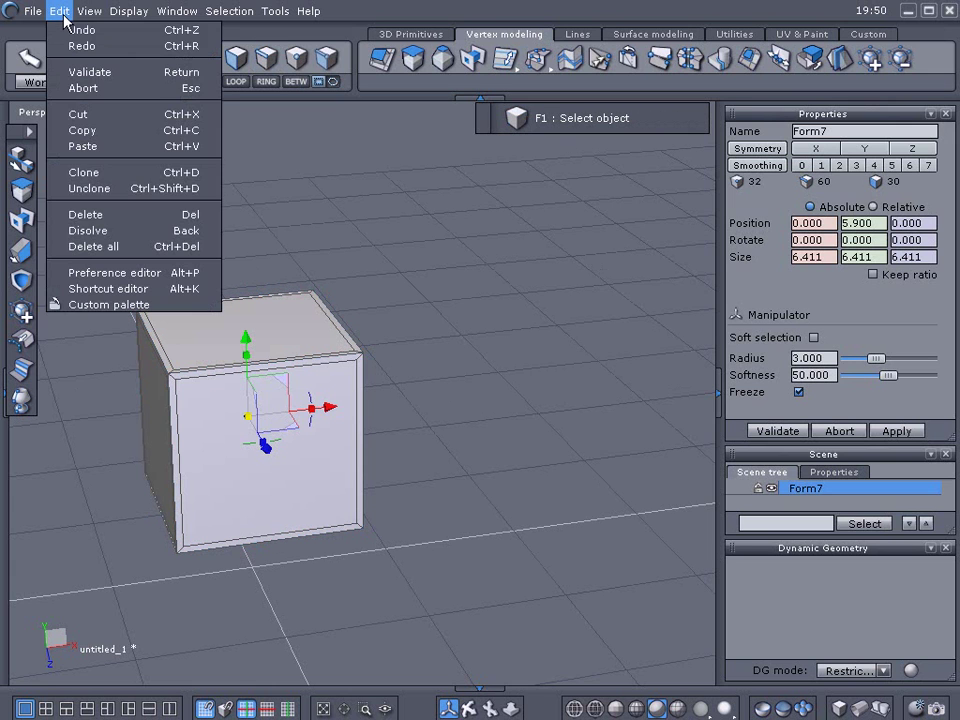
click(84, 172)
drag(336, 414, 589, 381)
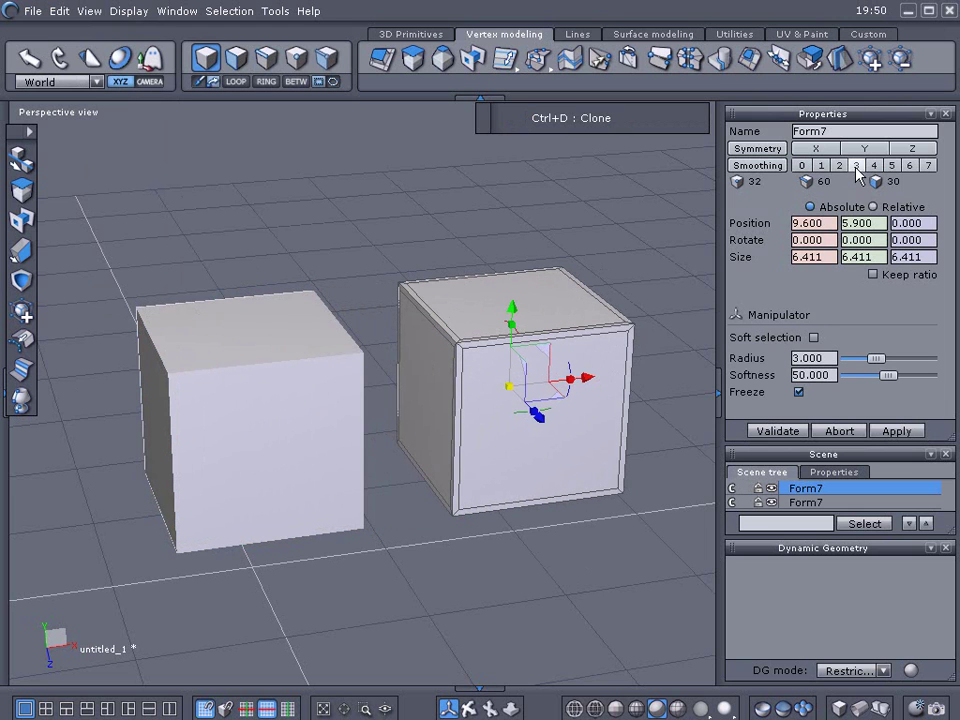
Apply level 4 smoothing to the linked cubes and remove the smoothing from the right one only.
click(873, 165)
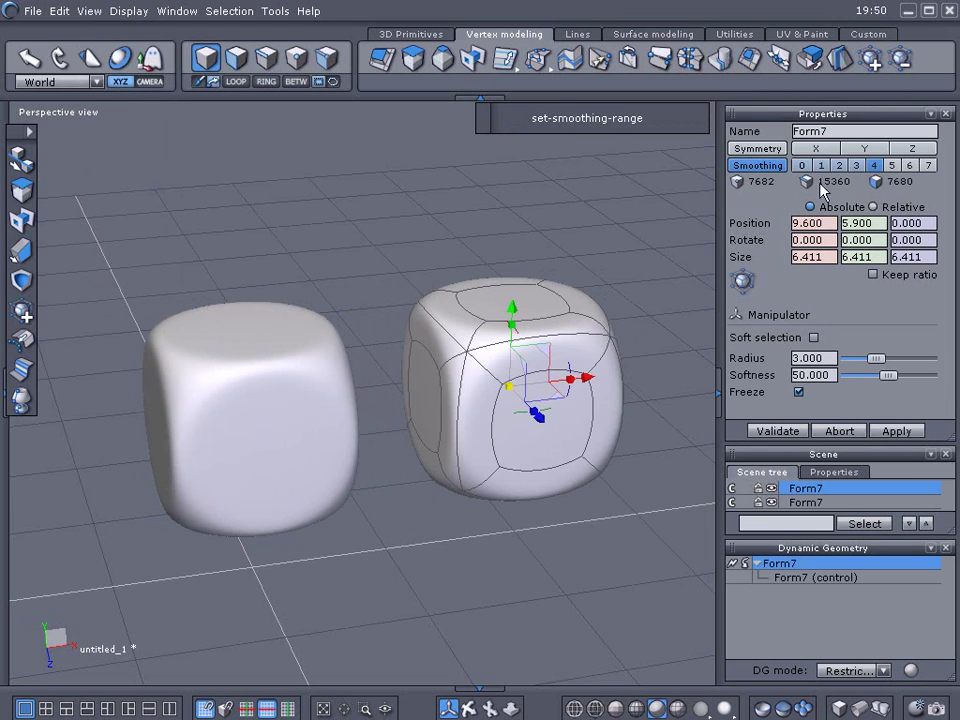
click(746, 563)
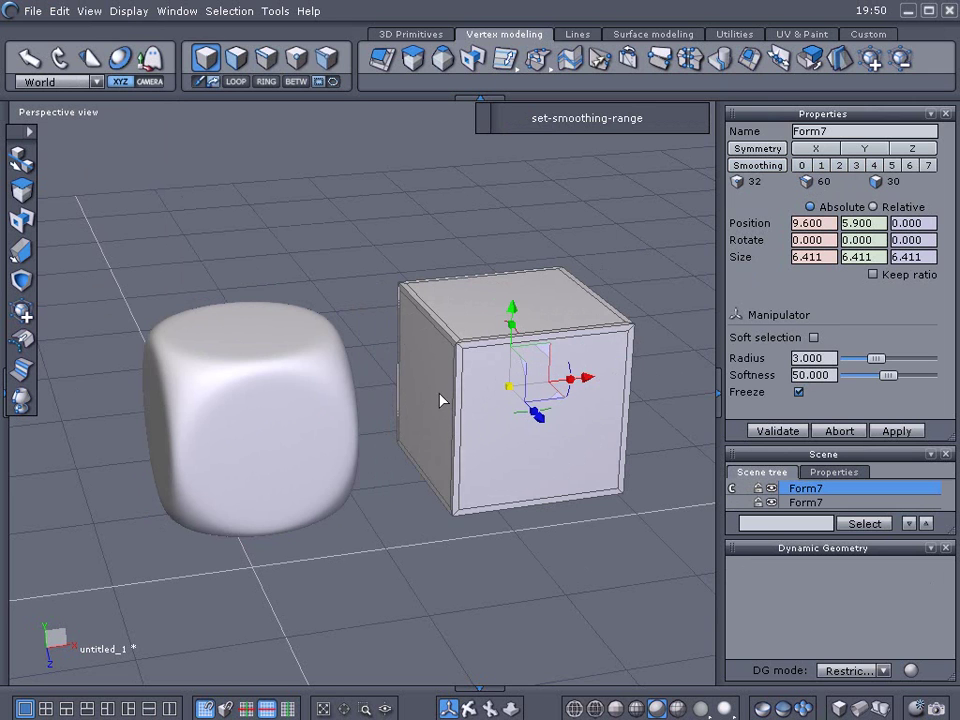
Smooth the right cube at level 1 and collapse its dynamic geometry into real mesh.
middle_drag(369, 484, 195, 482)
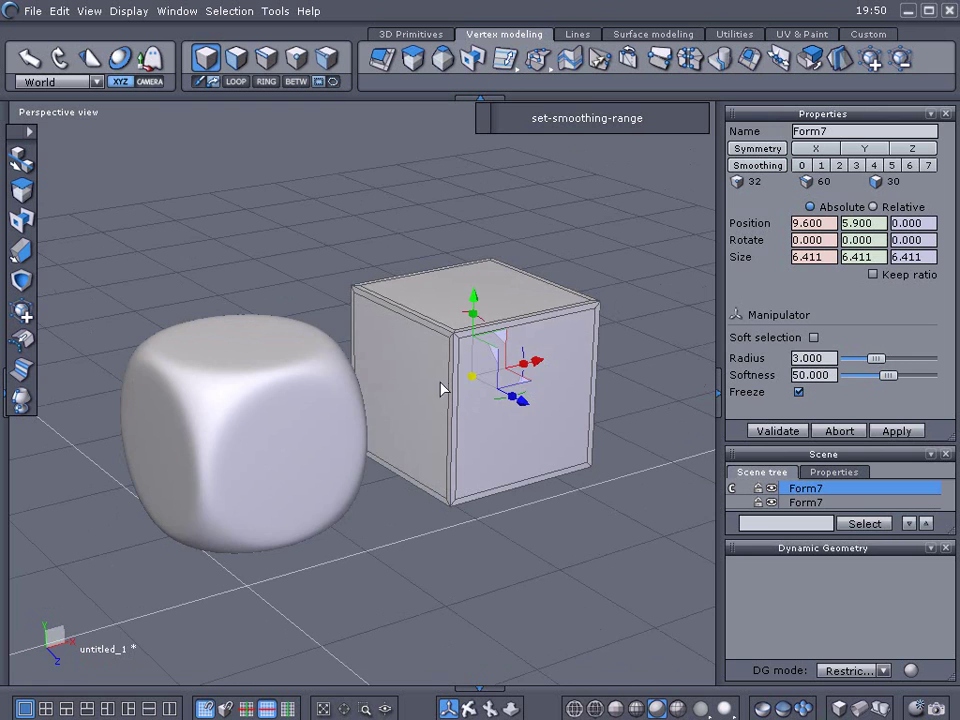
scroll(445, 395, up, 3)
middle_drag(459, 411, 503, 388)
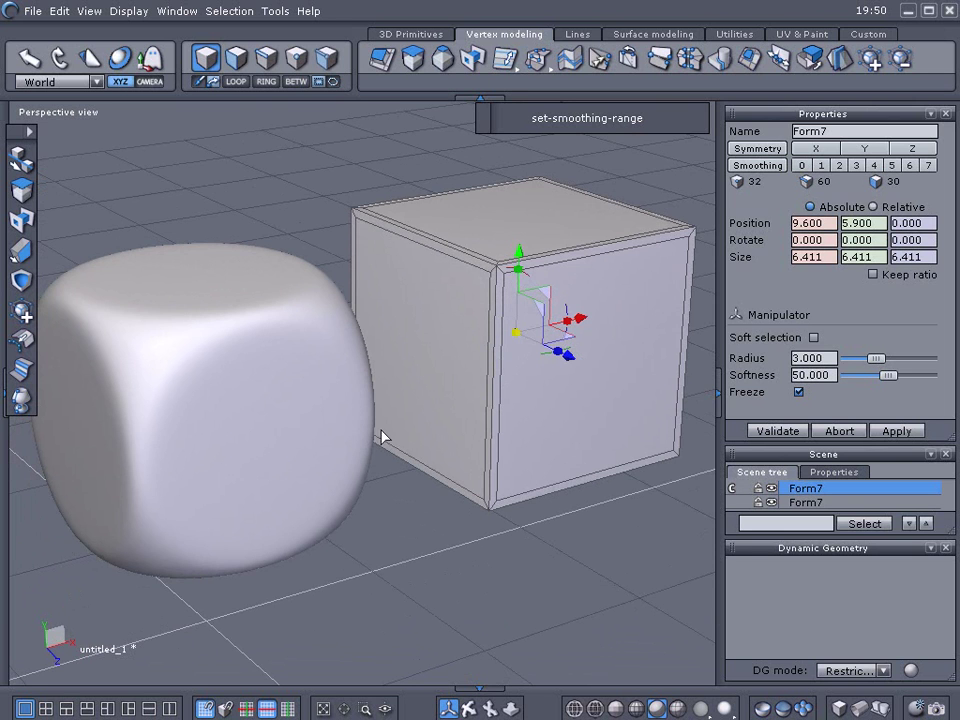
middle_drag(533, 522, 437, 503)
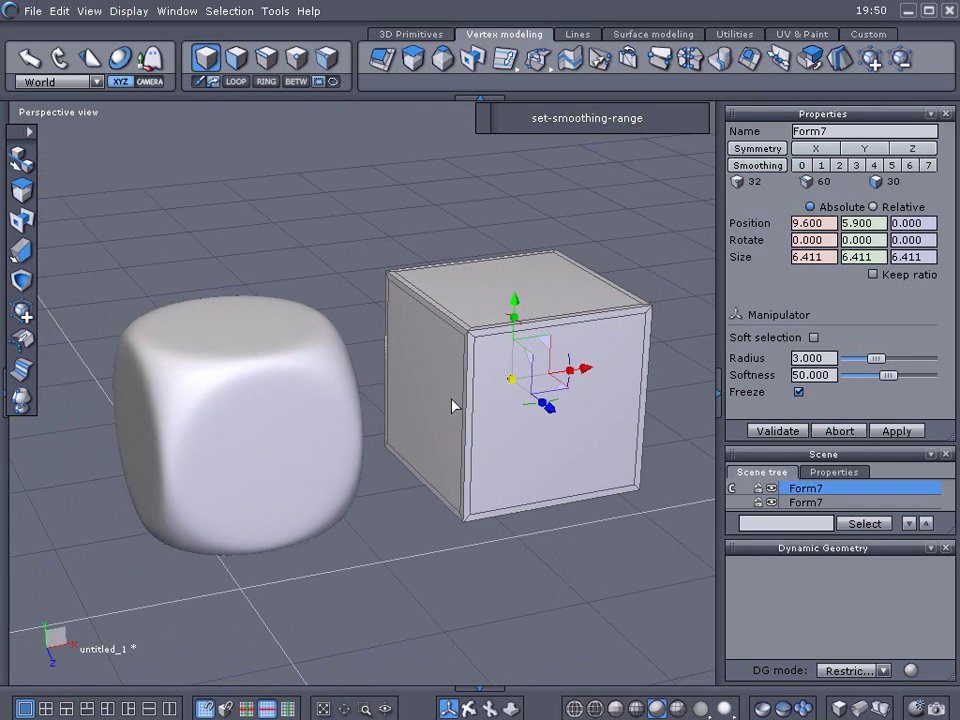
click(821, 165)
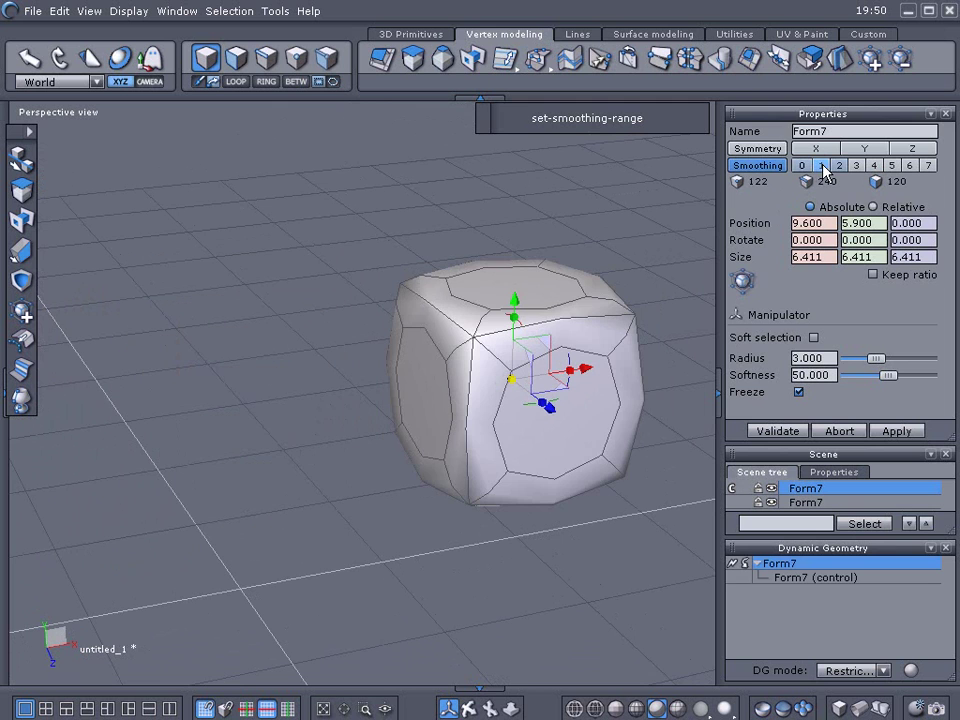
click(739, 565)
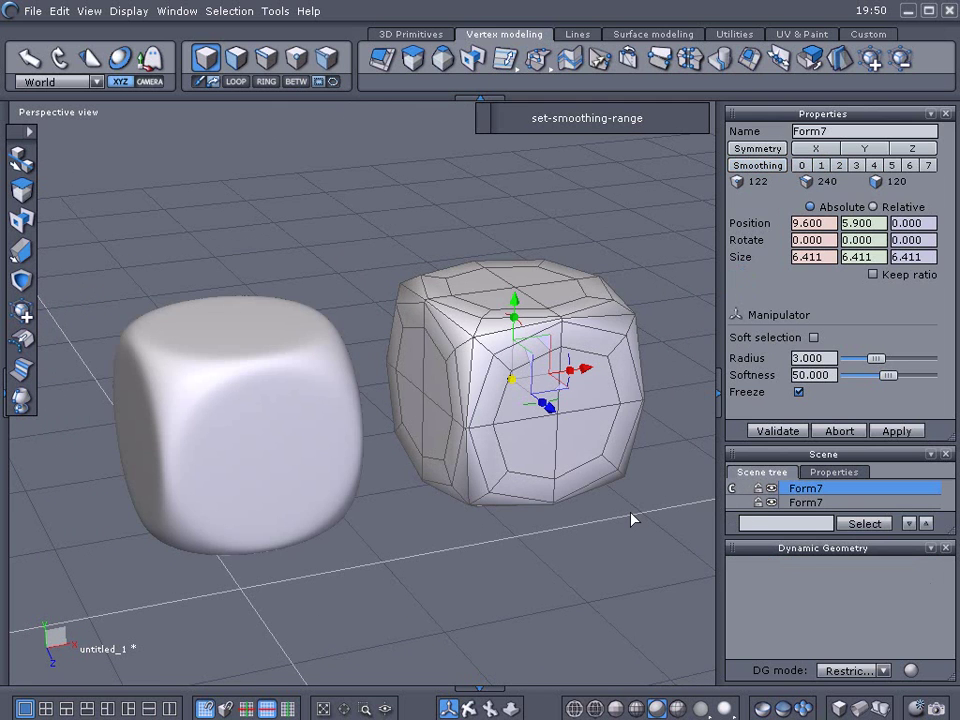
Select the four narrow faces along the right cube's front vertical corner.
scroll(535, 460, up, 2)
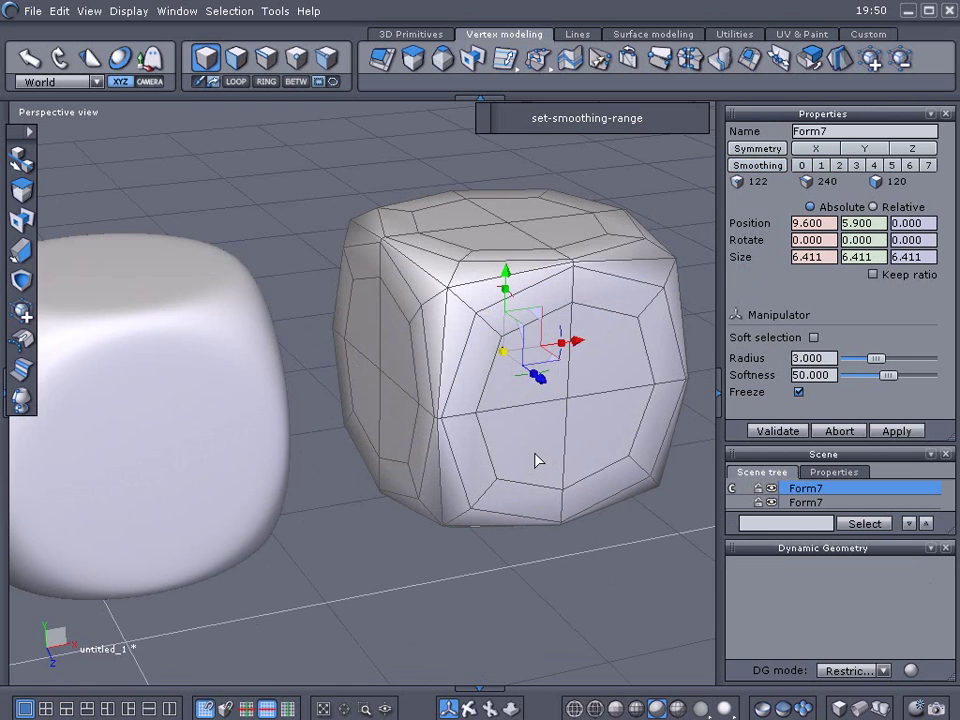
scroll(572, 424, up, 2)
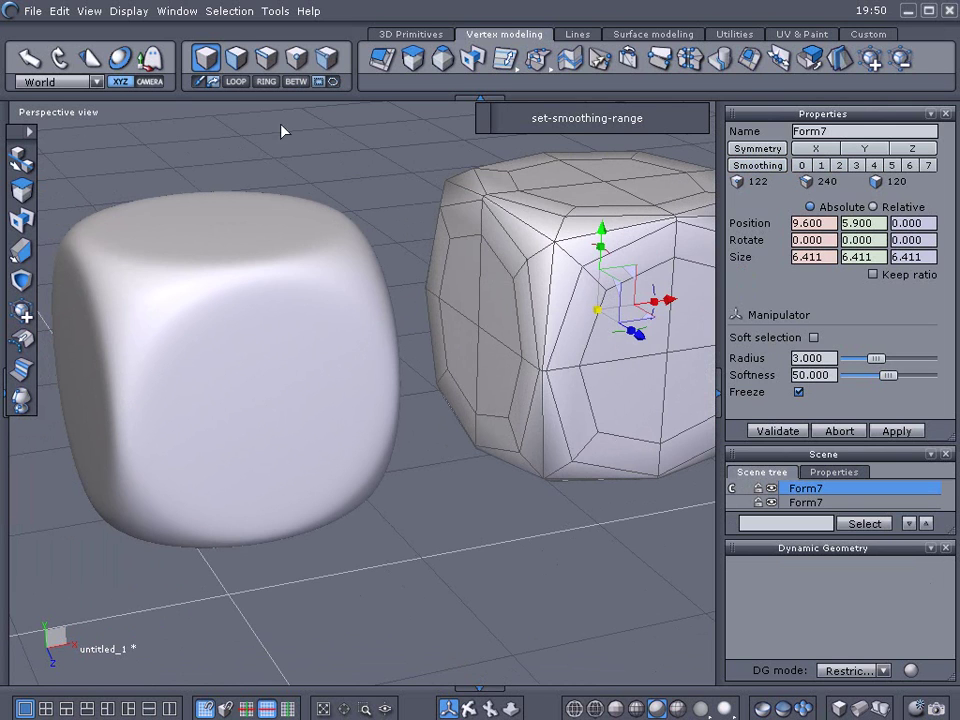
click(236, 62)
scroll(549, 312, down, 2)
click(555, 313)
shift+click(540, 395)
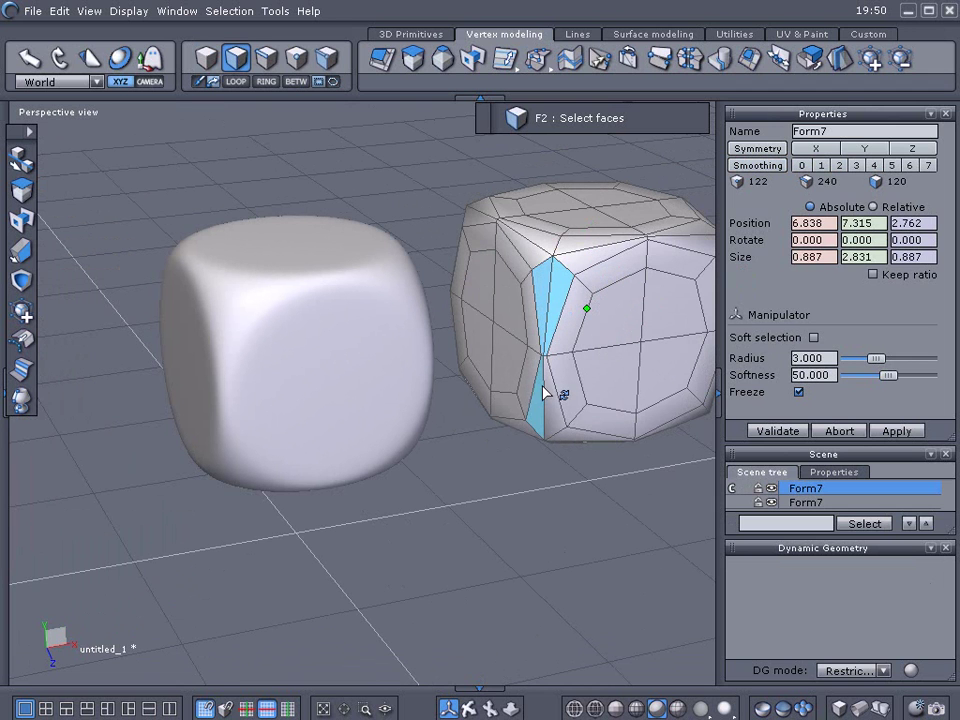
middle_drag(553, 392, 518, 402)
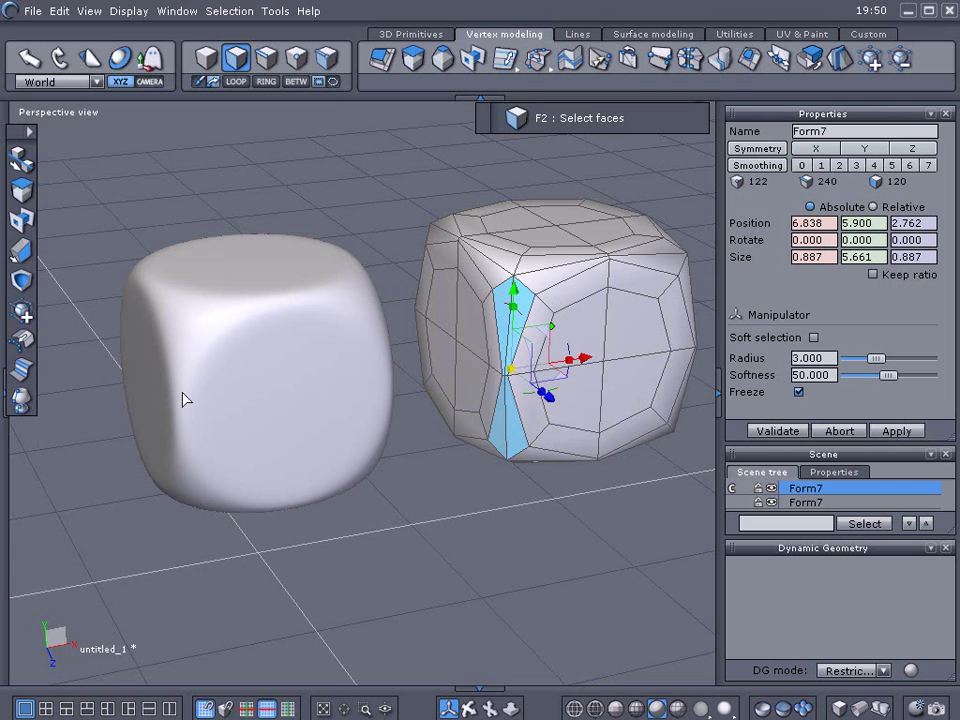
Try the Soften brush on the middle of the right cube's selected corner faces, and abort it.
click(801, 34)
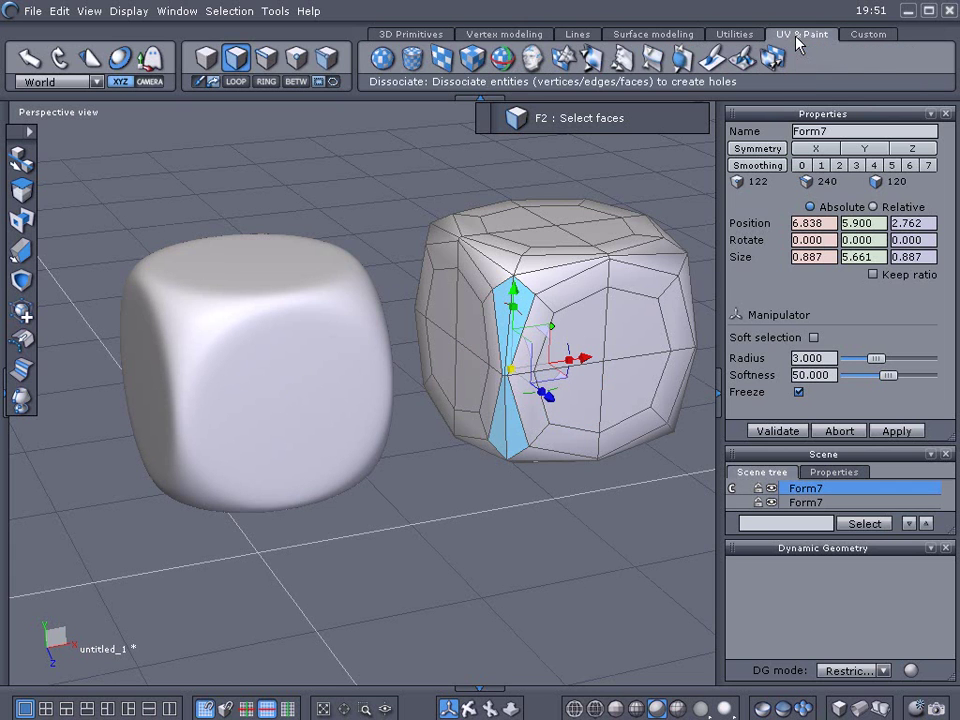
click(626, 64)
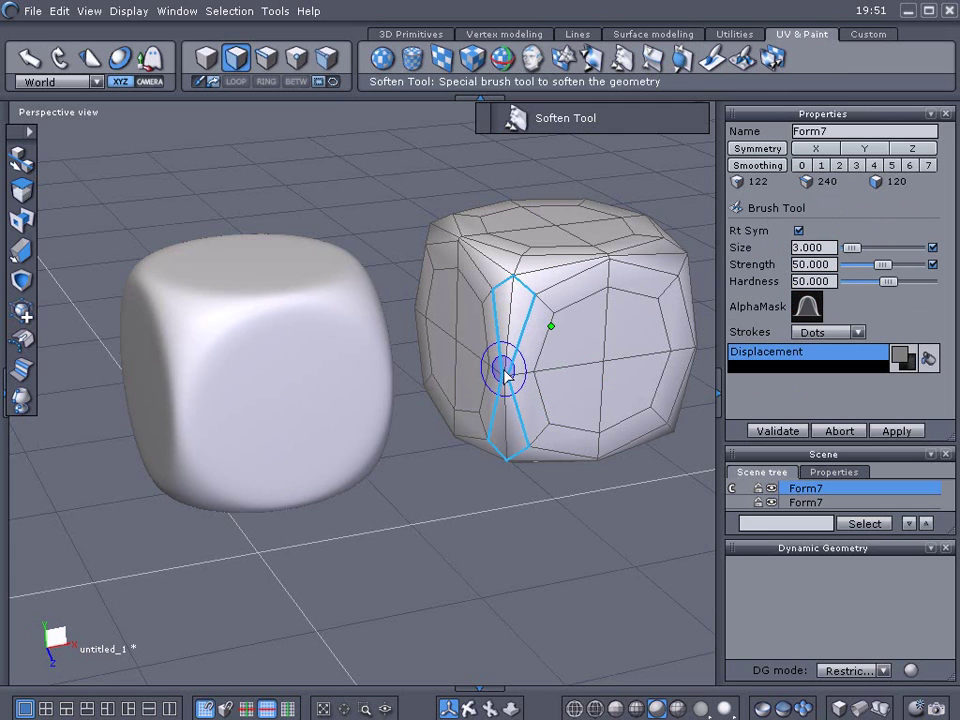
mouse_move(505, 372)
mouse_down()
mouse_move(505, 383)
mouse_move(520, 381)
mouse_move(497, 371)
mouse_move(506, 369)
mouse_move(487, 373)
mouse_move(523, 372)
mouse_up()
key(ctrl+z)
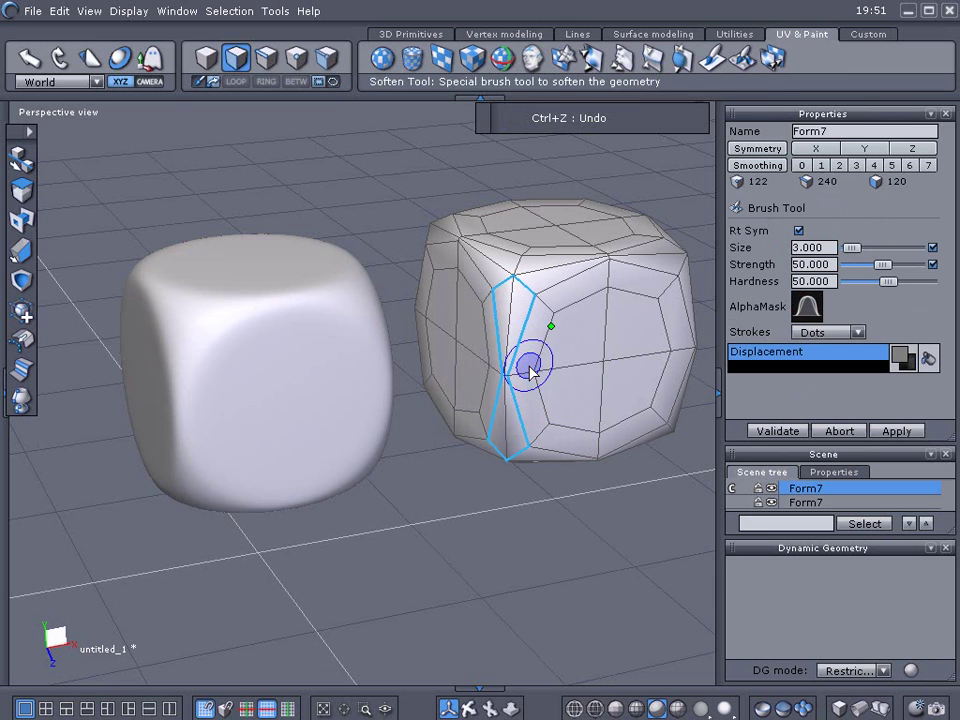
drag(508, 376, 519, 381)
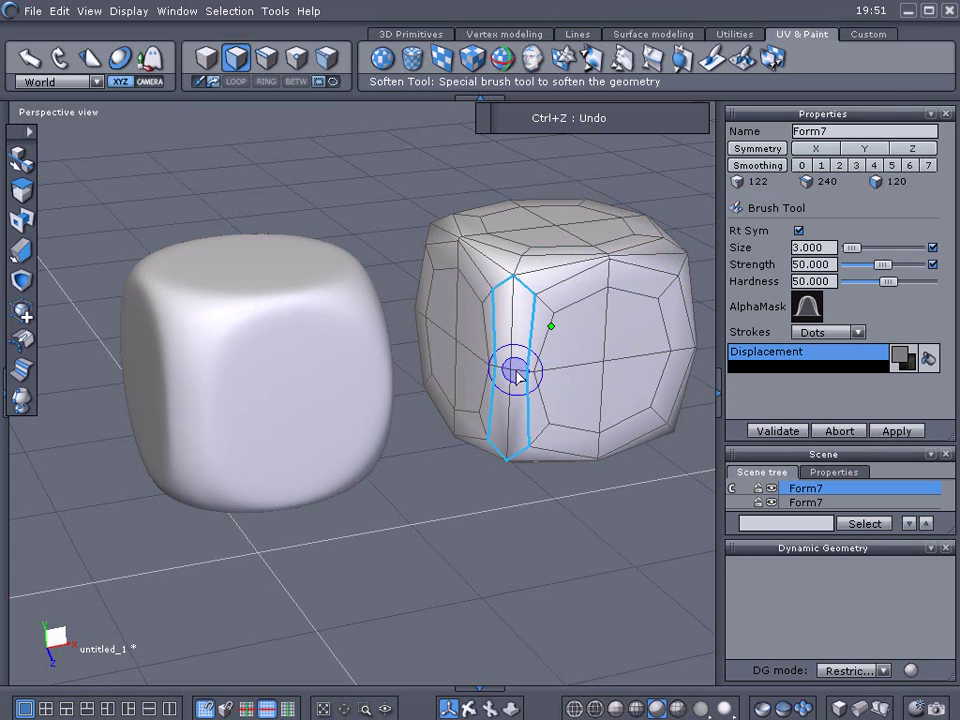
click(838, 431)
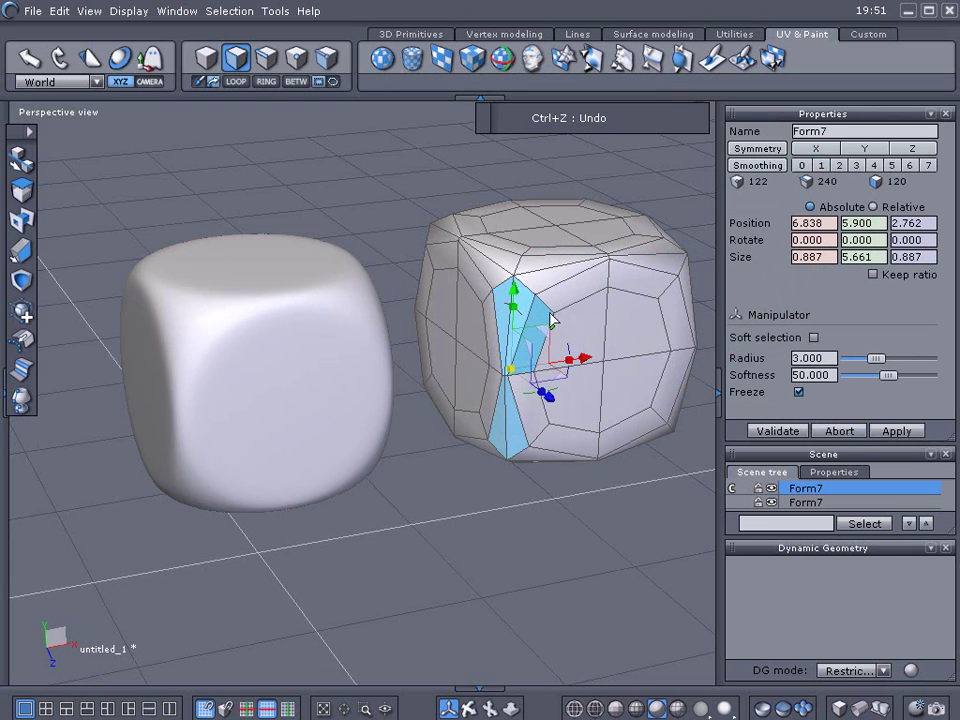
Try the Pinch brush along the right cube's selected corner faces, undo the stroke and abort the brush.
scroll(553, 318, up, 2)
scroll(553, 318, down, 3)
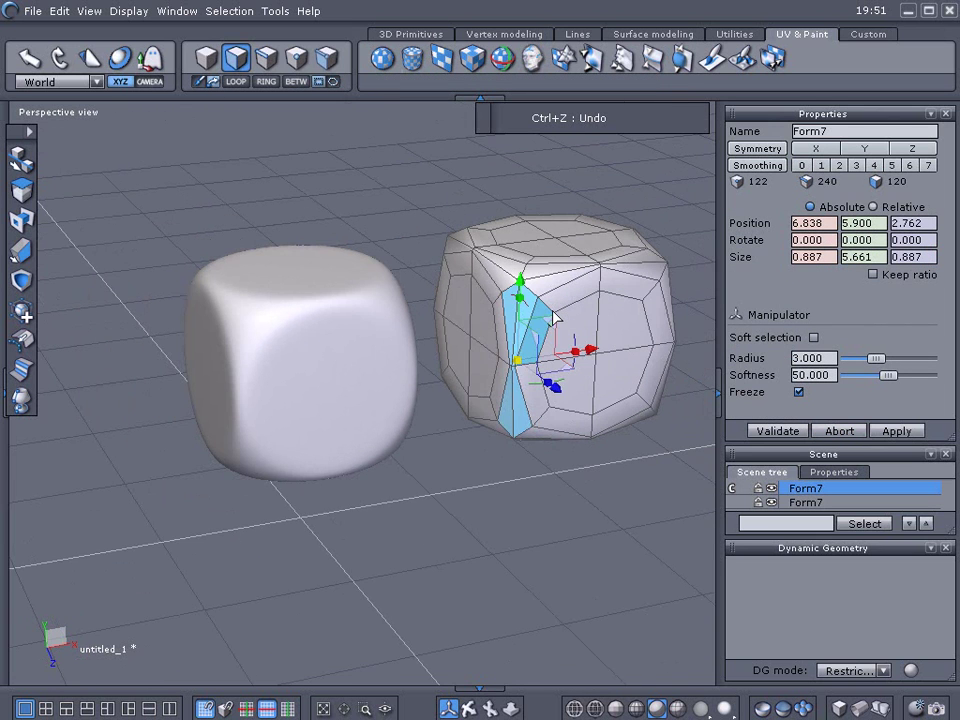
click(656, 60)
click(656, 60)
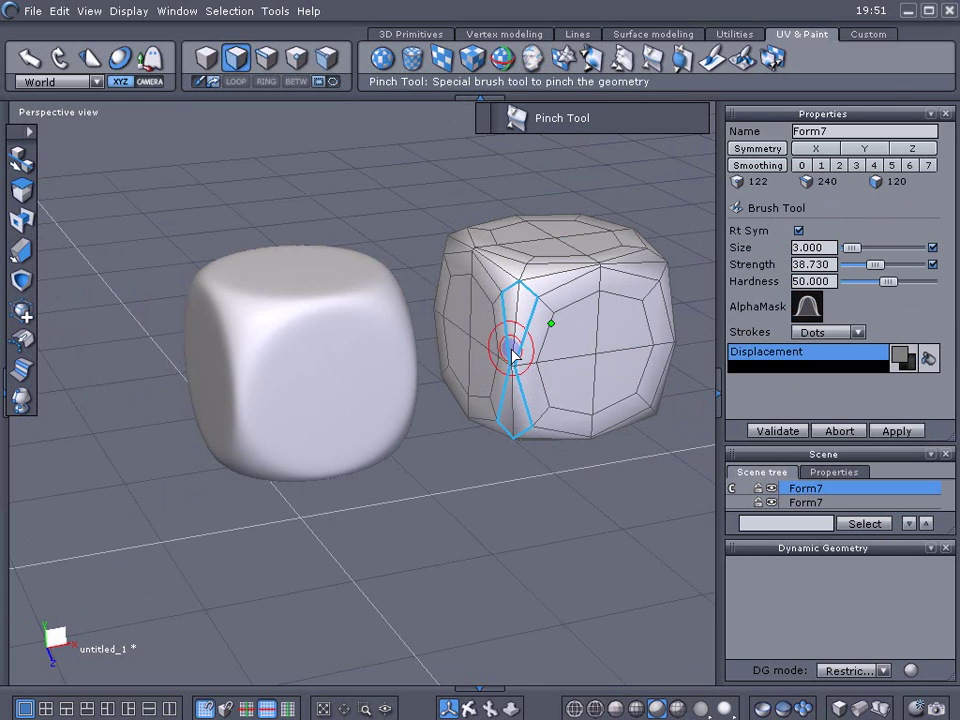
mouse_move(511, 365)
mouse_down()
mouse_move(514, 306)
mouse_move(516, 428)
mouse_move(523, 298)
mouse_move(522, 315)
mouse_up()
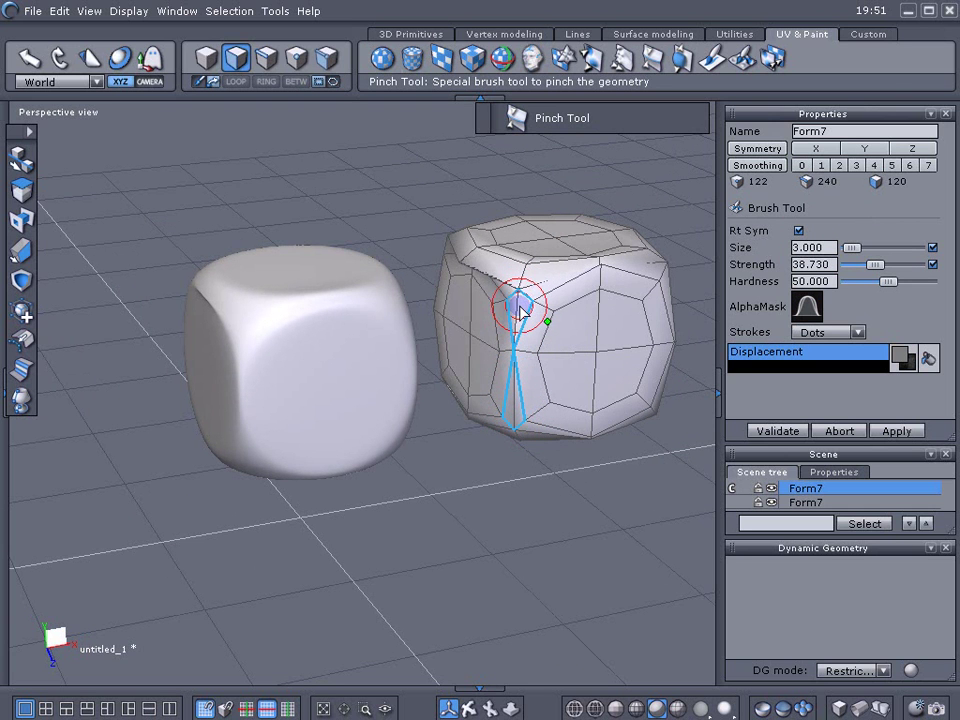
key(ctrl+z)
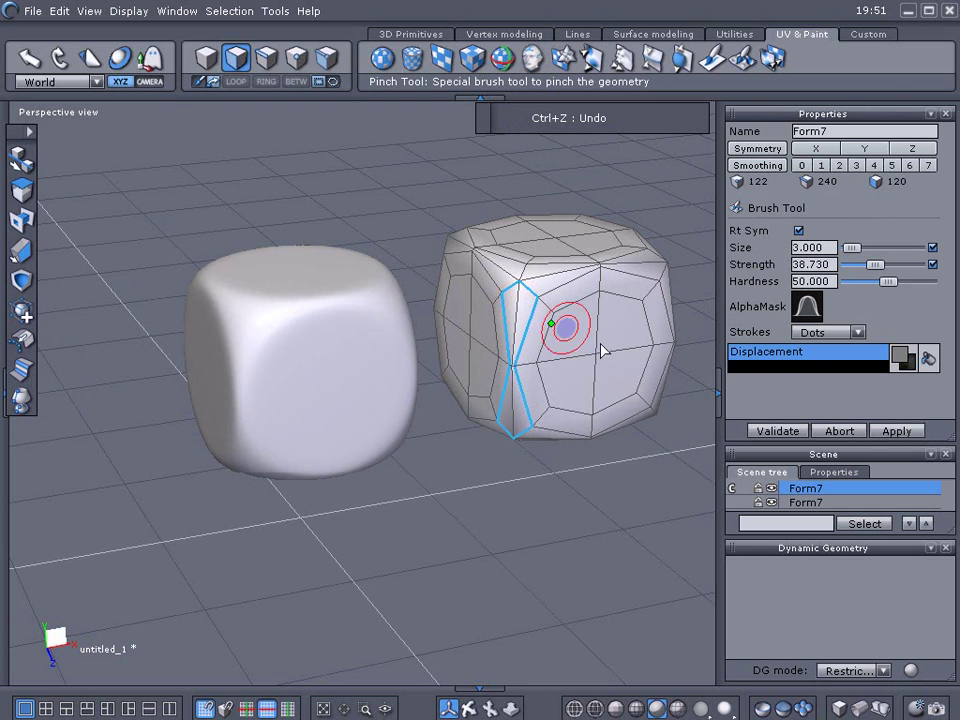
click(838, 432)
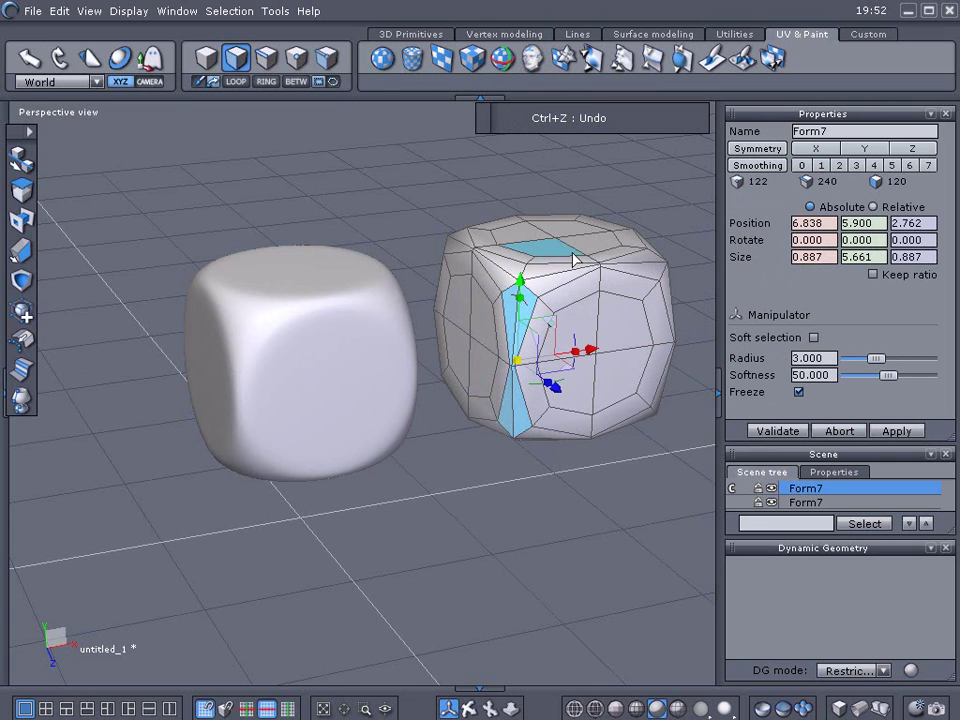
Try the Soften brush at strength 84.286 on the left smoothed cube, and abort it.
scroll(580, 260, up, 2)
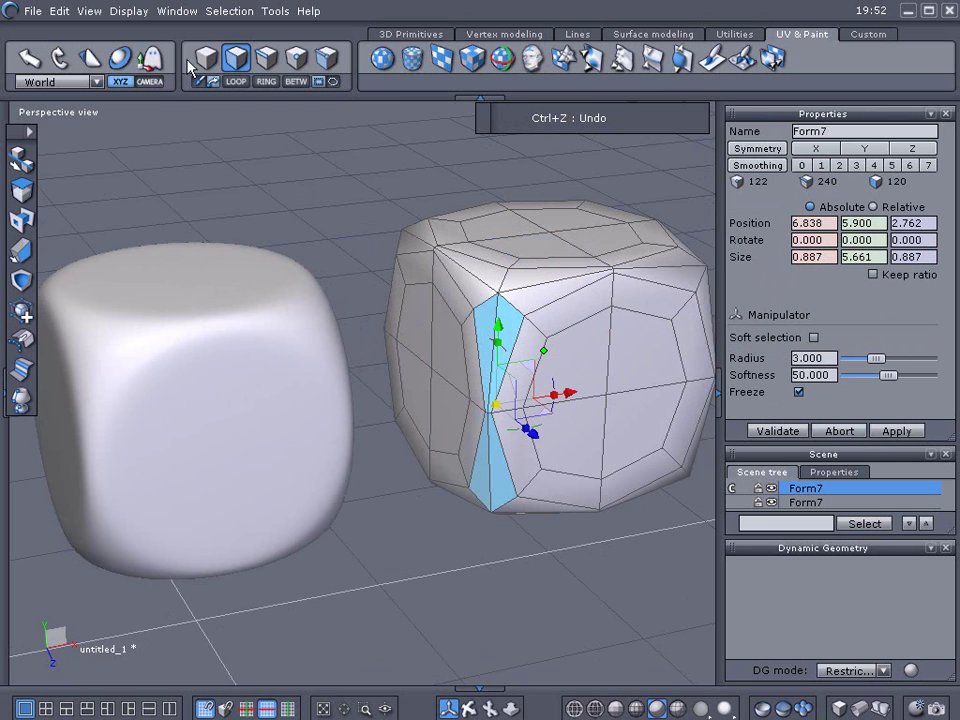
key(F1)
click(188, 304)
right_drag(188, 304, 340, 265)
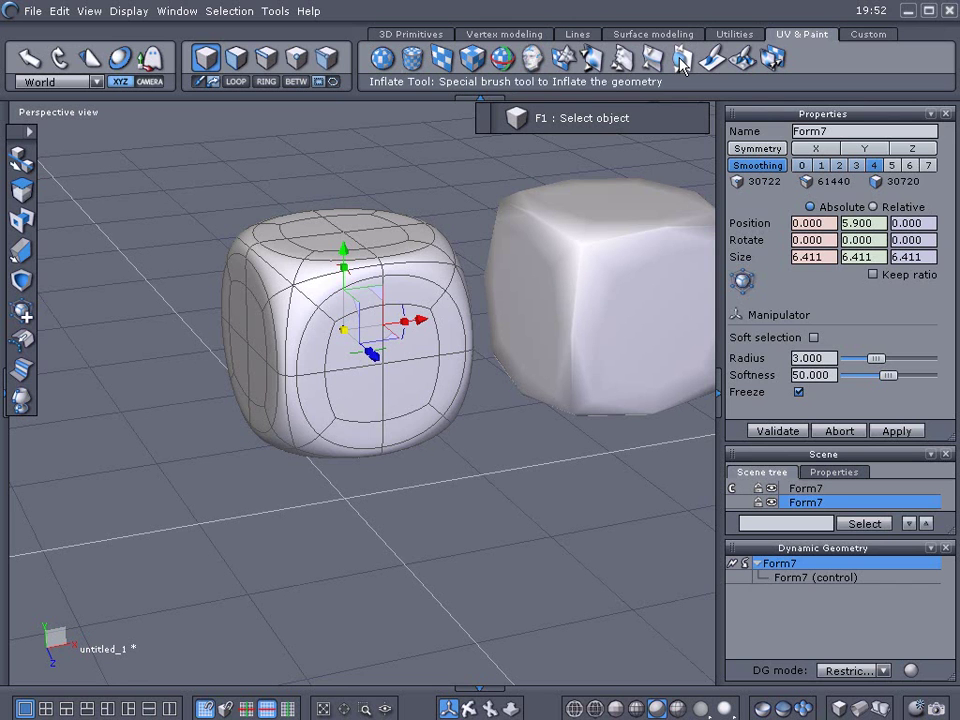
click(628, 62)
click(628, 62)
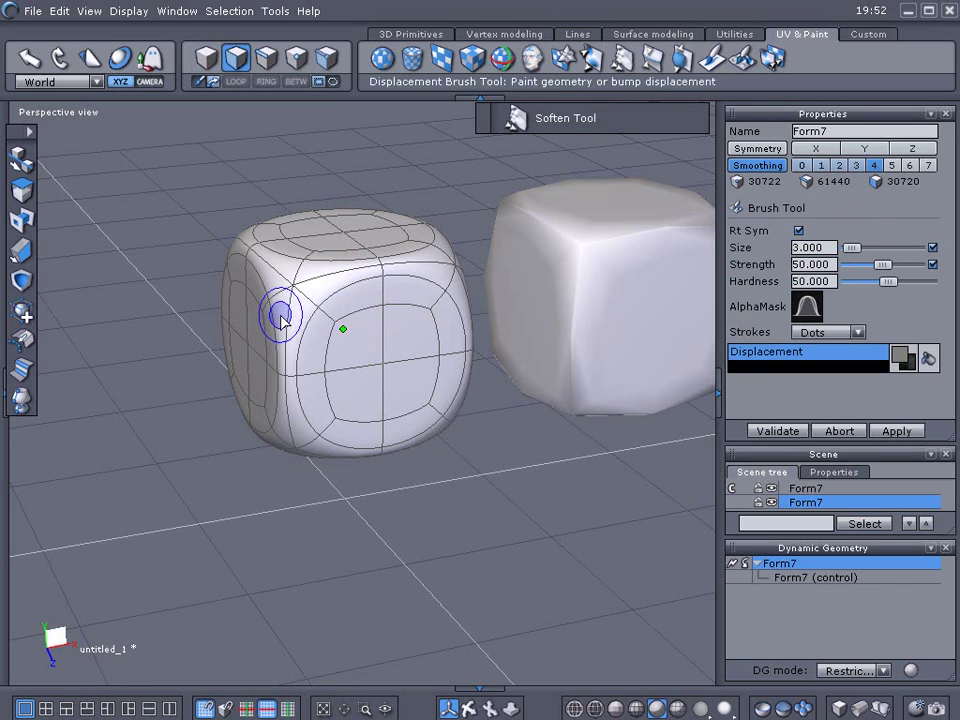
drag(884, 266, 905, 266)
scroll(330, 276, up, 2)
middle_drag(332, 289, 257, 294)
scroll(322, 292, down, 2)
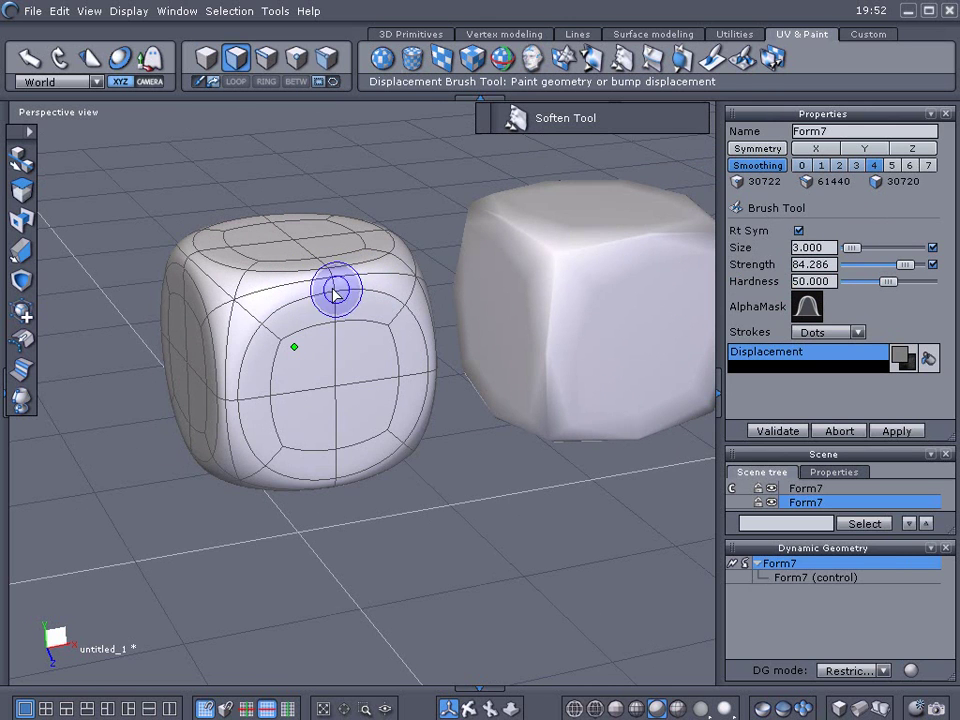
click(853, 433)
Soften the right cube's mesh along its upper front edge with the Soften brush at strength 72.857, and accept the result.
middle_drag(706, 380, 617, 383)
click(553, 354)
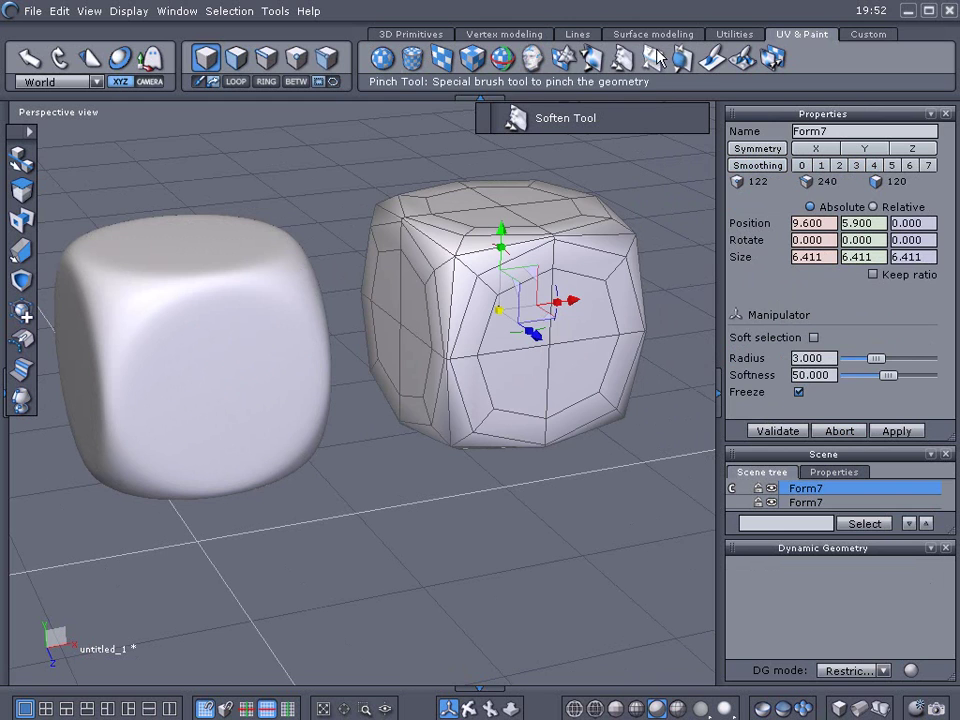
click(623, 62)
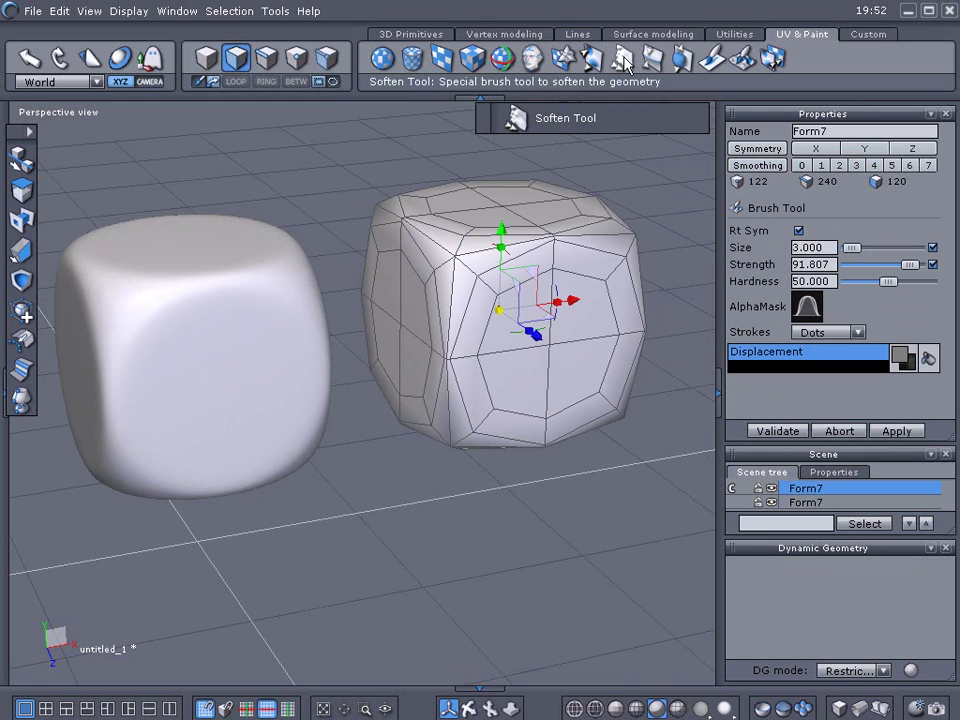
drag(909, 265, 897, 265)
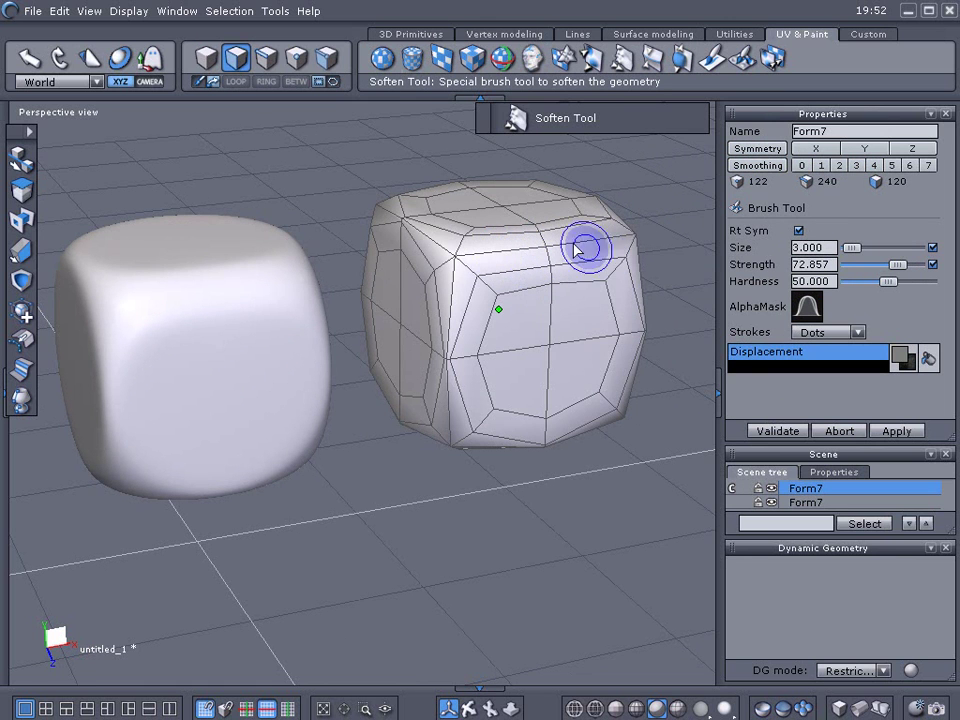
click(792, 430)
middle_drag(668, 370, 650, 360)
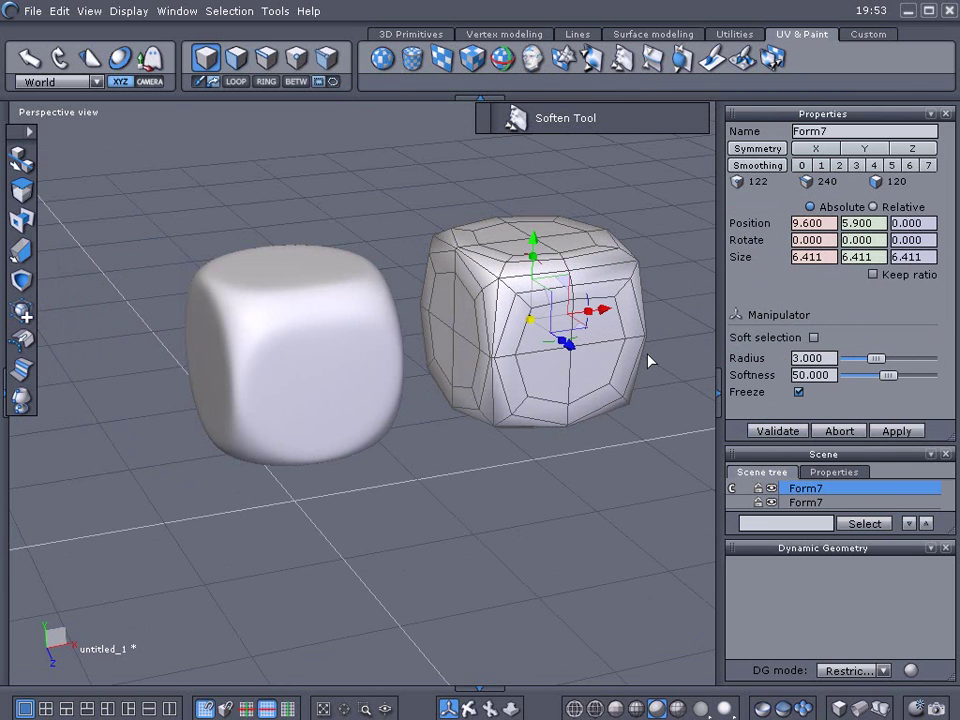
middle_drag(563, 477, 641, 513)
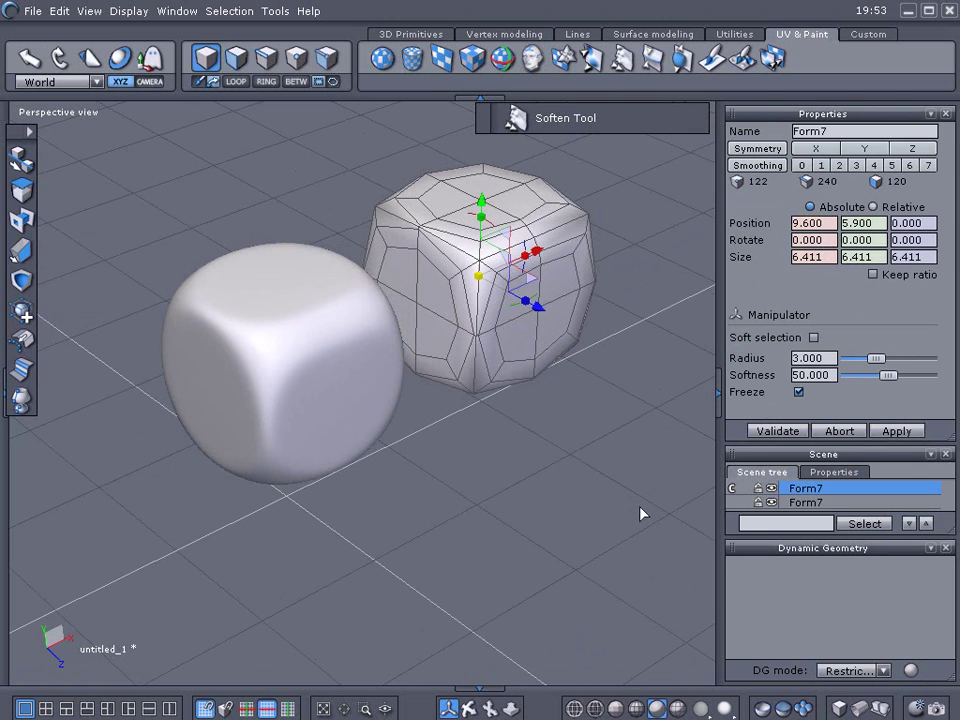